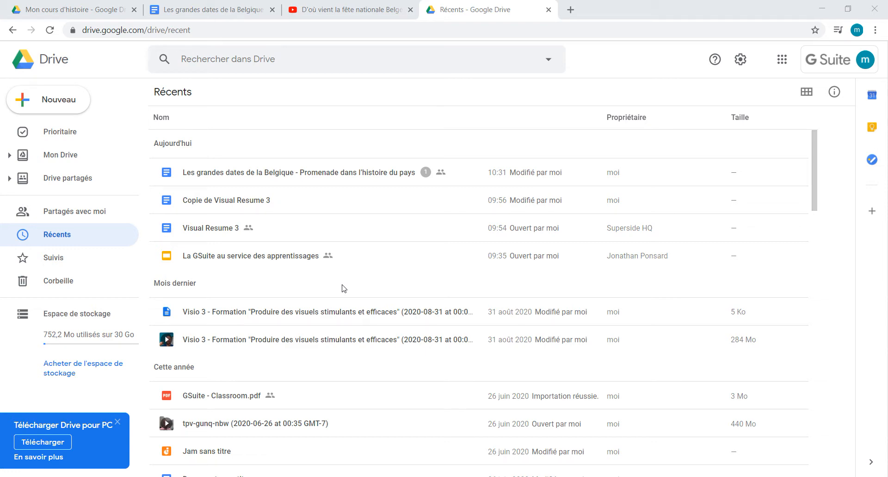
Step: Create a blank Google Forms form inside the "Mon cours d'histoire" folder of Mon Drive
click(52, 152)
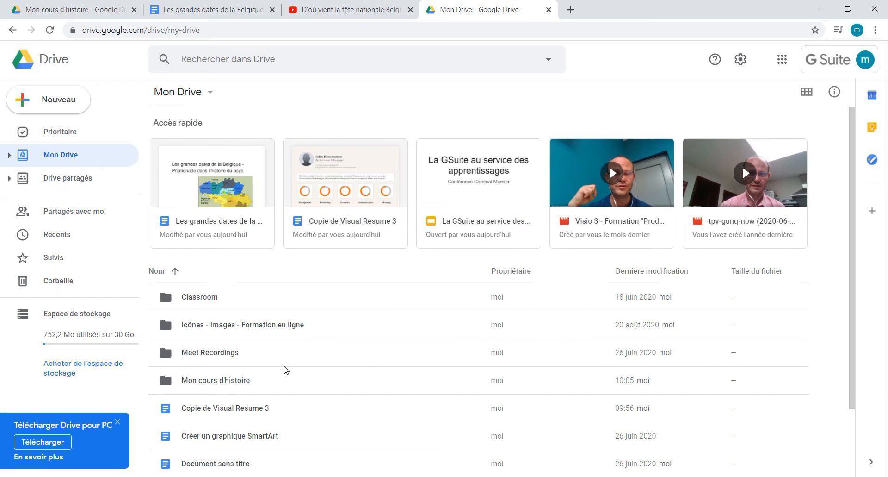
double_click(288, 384)
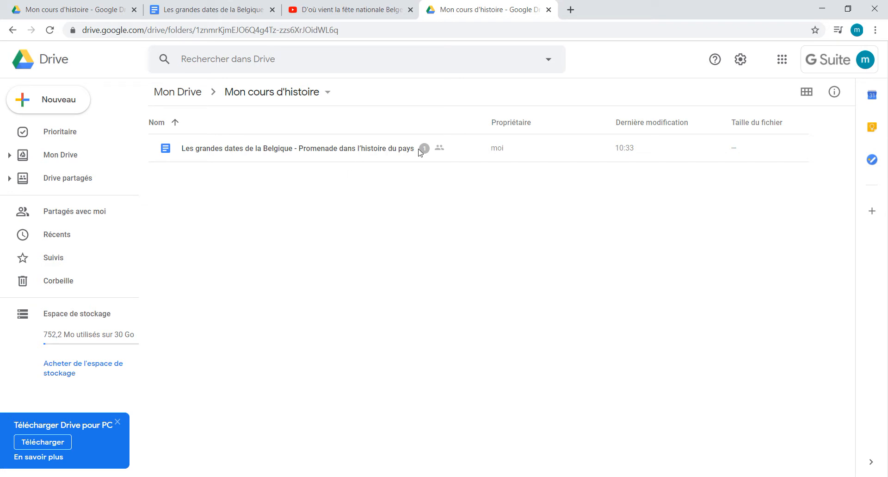
click(66, 101)
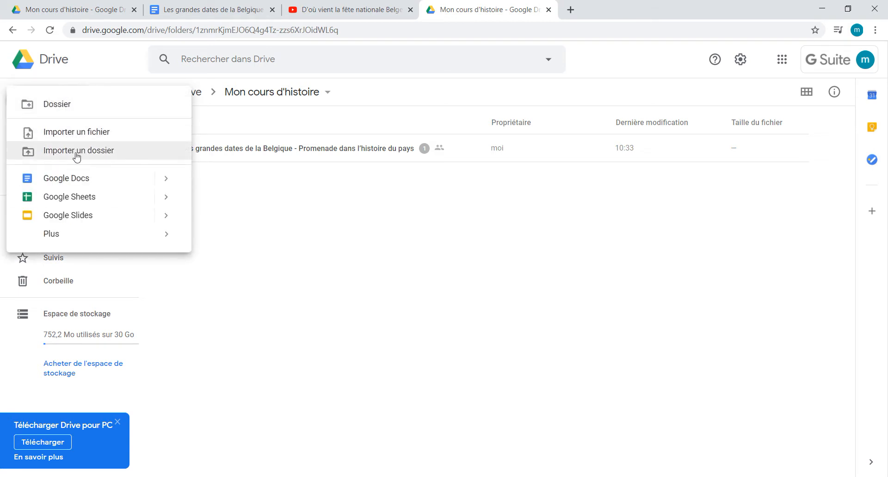
mouse_move(77, 238)
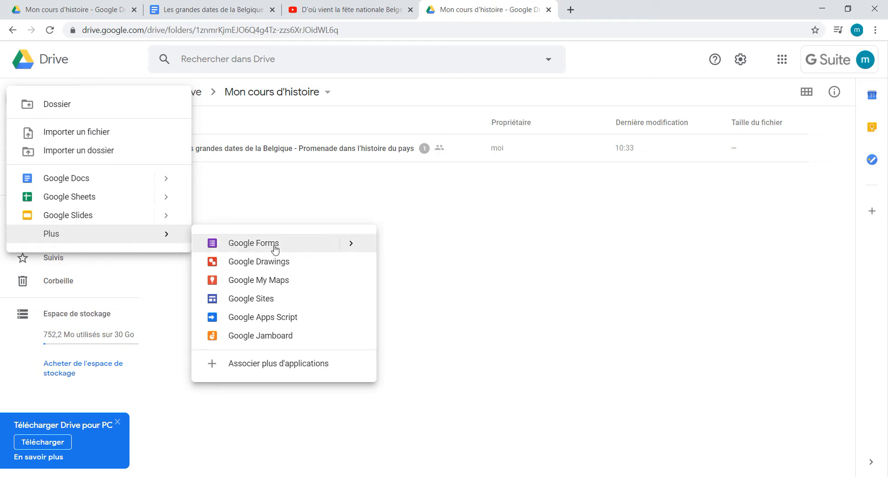
click(351, 244)
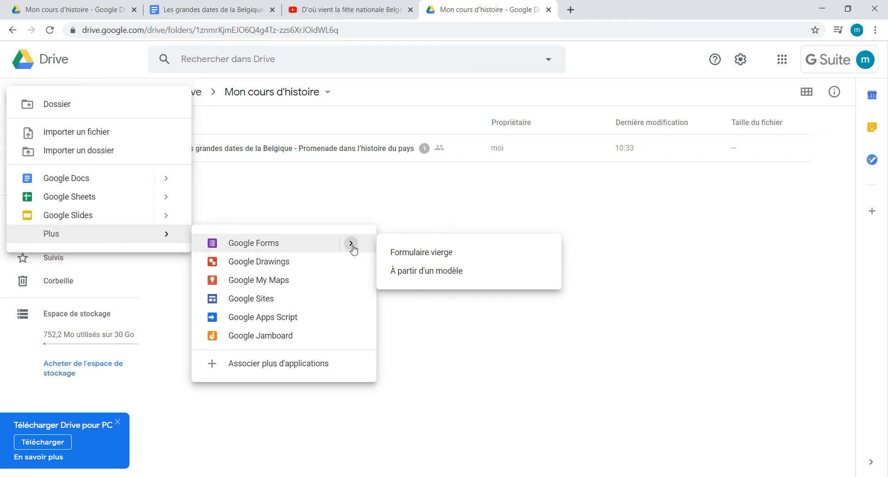
click(447, 255)
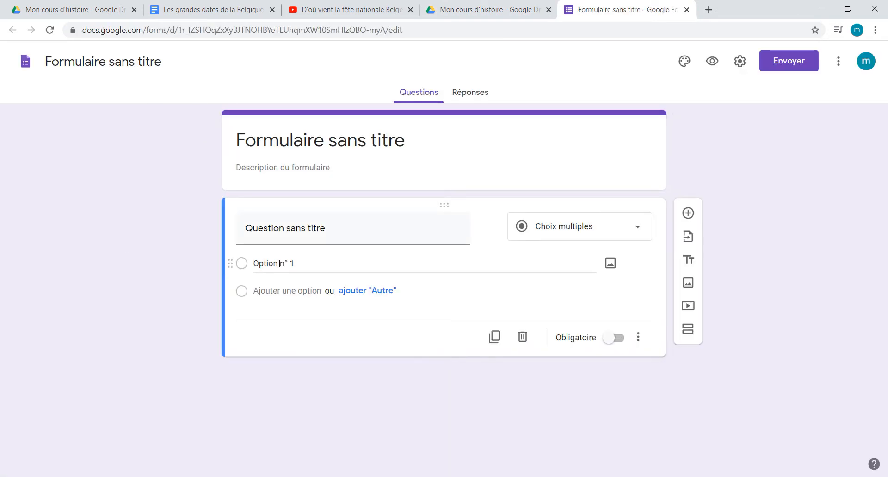
Step: Title the form "L'histoire de la Belgique" and give the form file the same name
click(338, 138)
text(L)
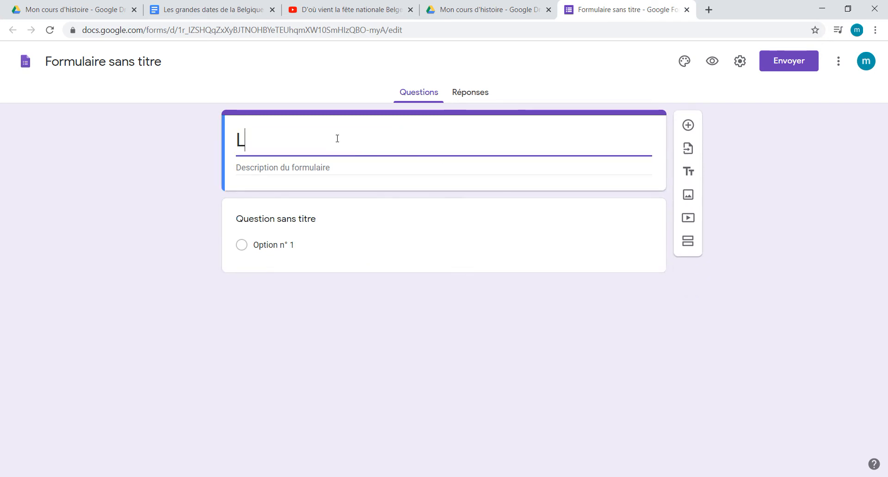
text('histoire de)
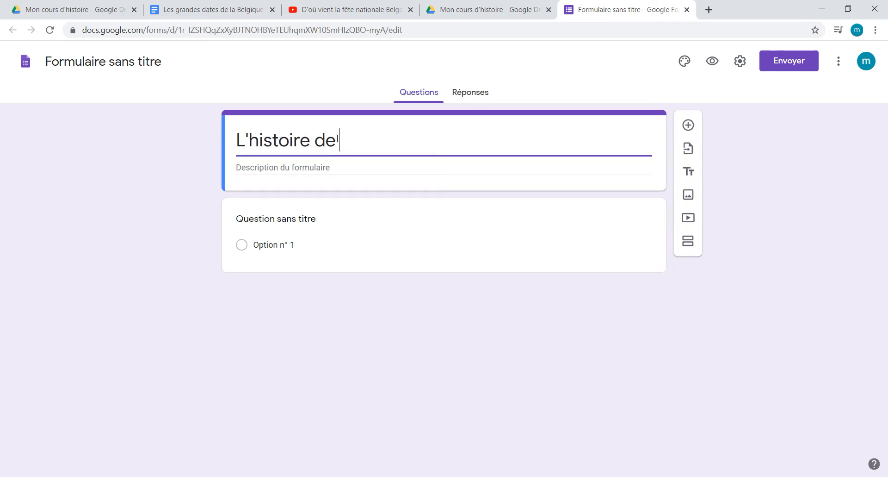
text( la Belgique)
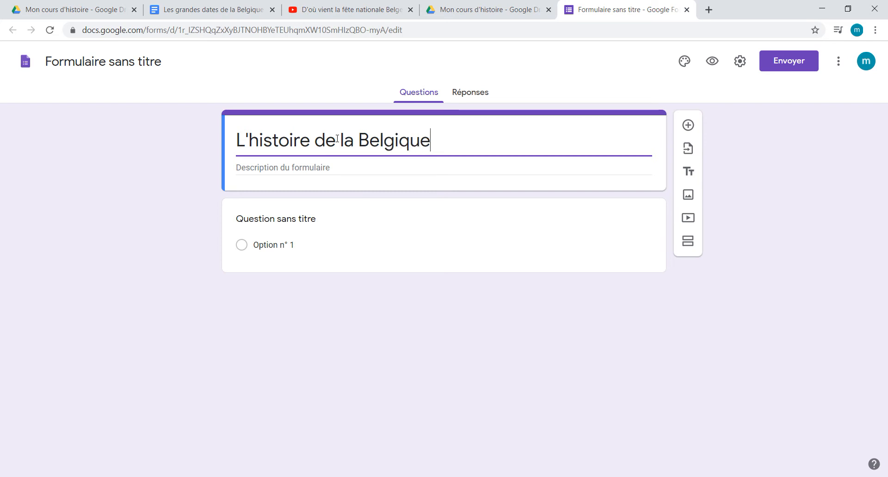
click(154, 212)
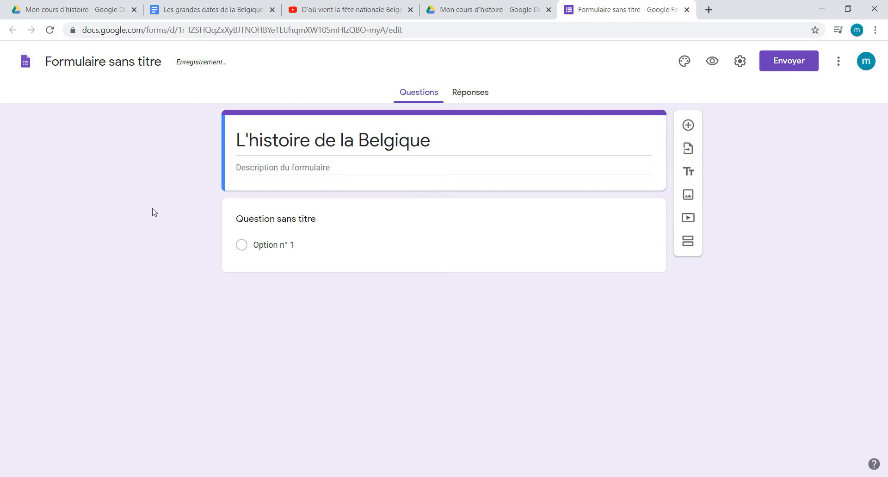
click(130, 64)
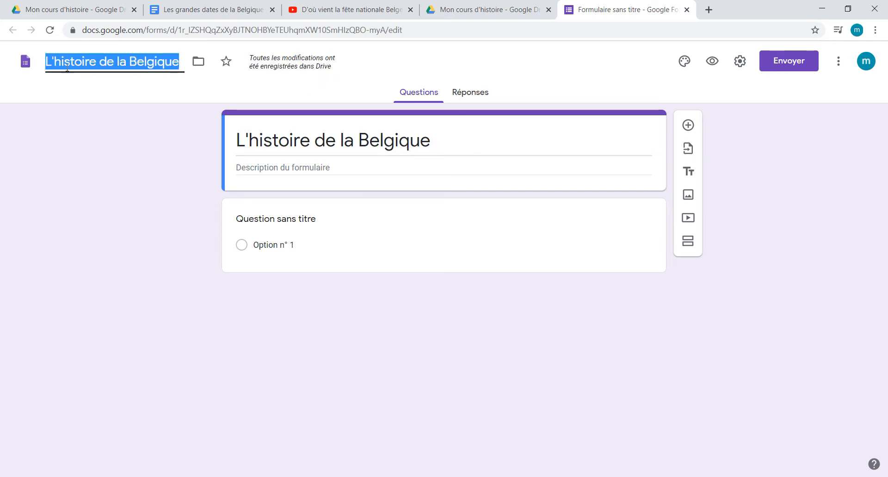
click(67, 251)
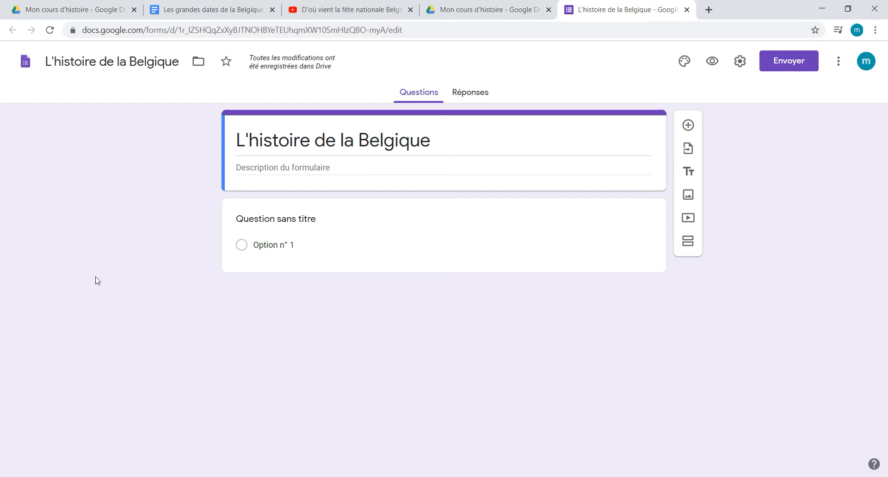
Step: Add the form description "Réponds à ces différentes questions sur l'histoire de la Belgique", correcting its misspelled words with the suggested spellings
click(282, 172)
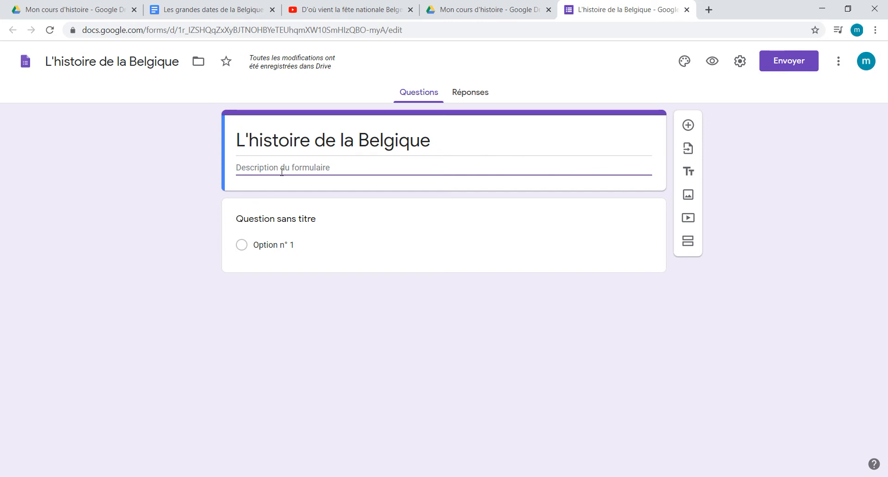
text(Réponds à ces différentes auestions )
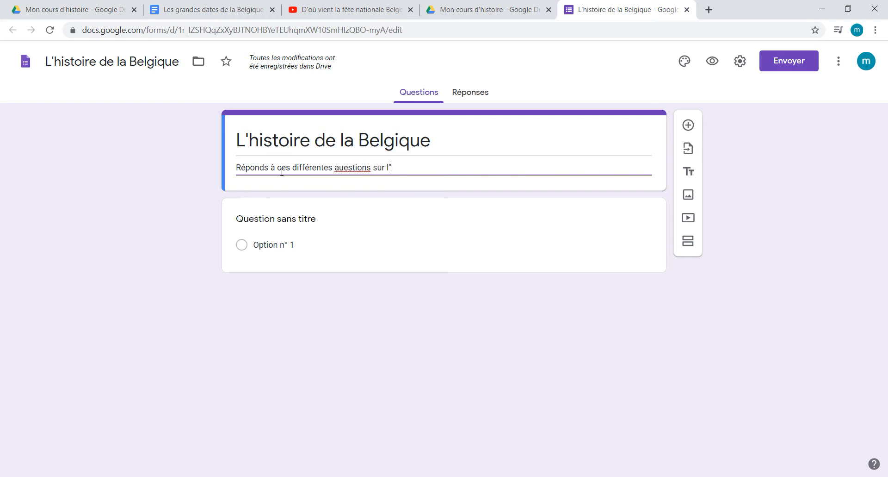
text(sur l"hsitoire de b)
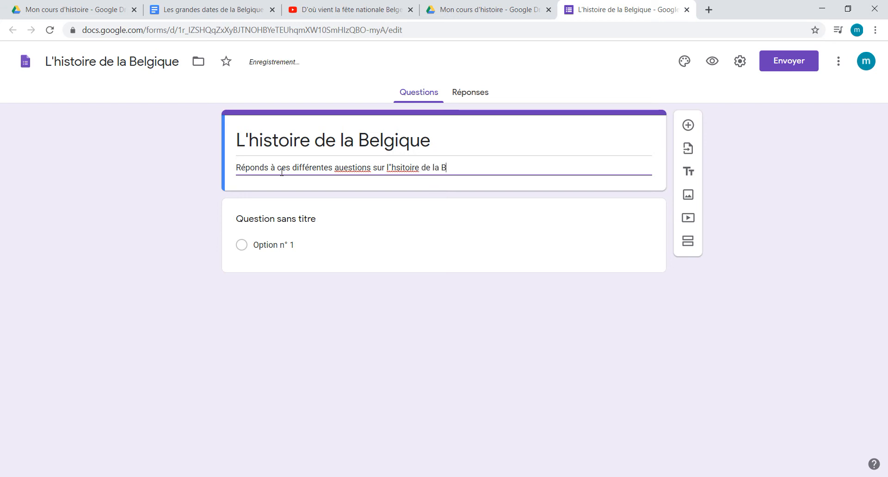
text(a Belgique)
right_click(343, 166)
click(370, 190)
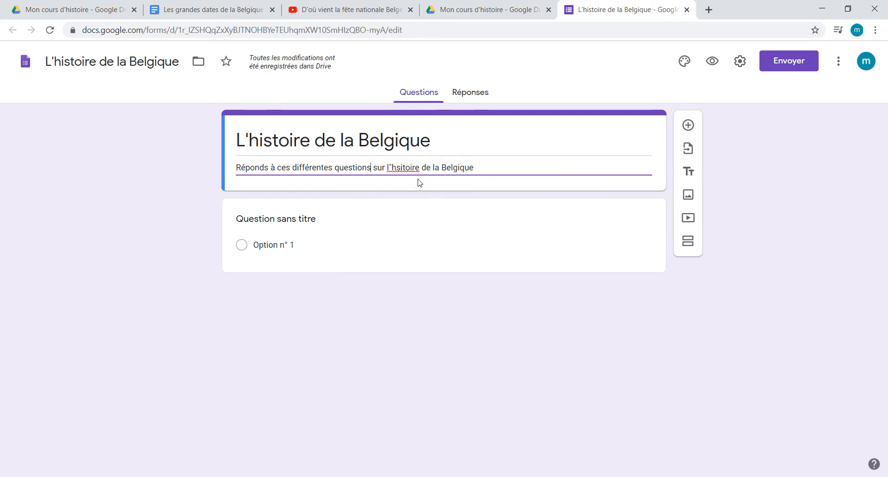
right_click(417, 170)
click(436, 181)
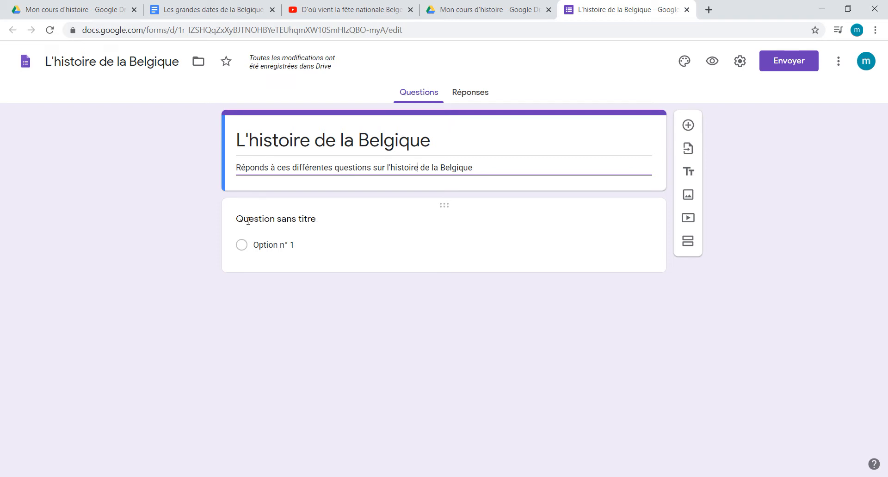
Step: Set the first question's text to "Dans quelle ville se sont déroulés les jeux olympiques de 1920 ?"
click(312, 220)
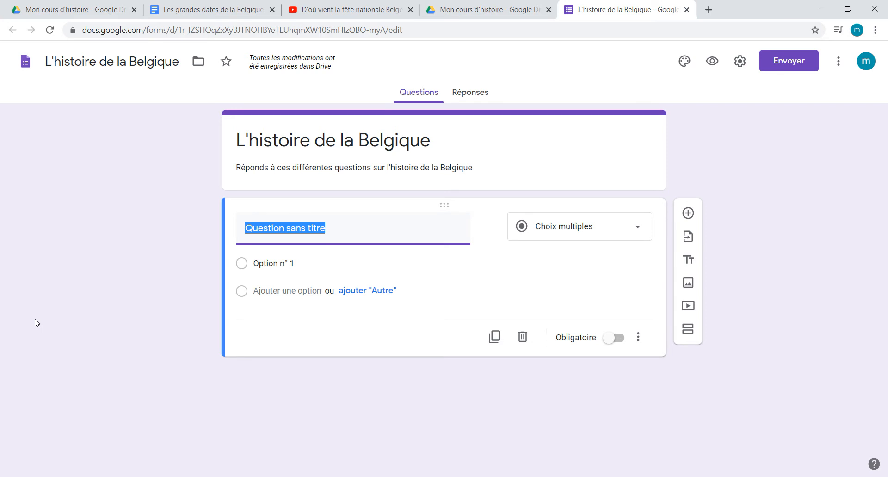
text(Dans quelle)
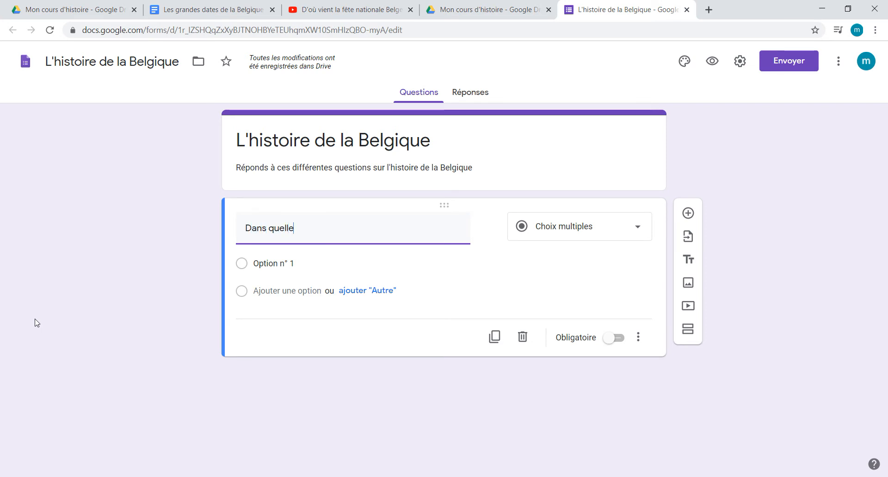
text( ville se sont)
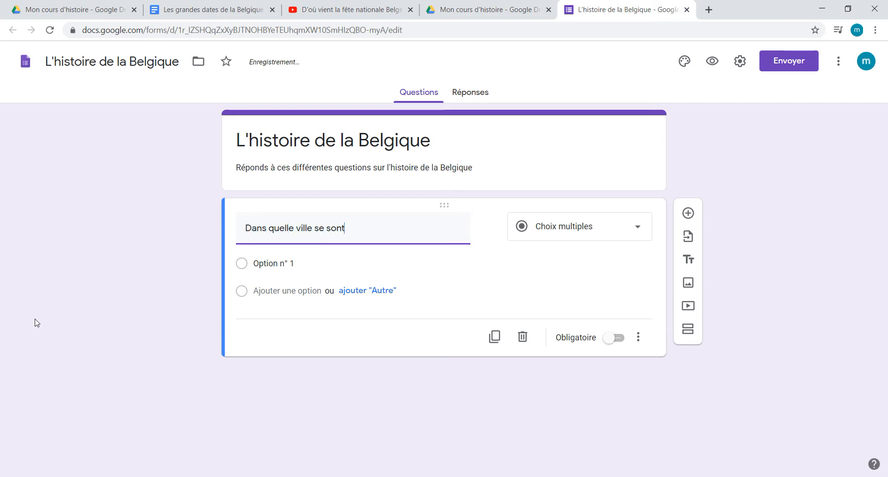
text( déou)
text(ou)
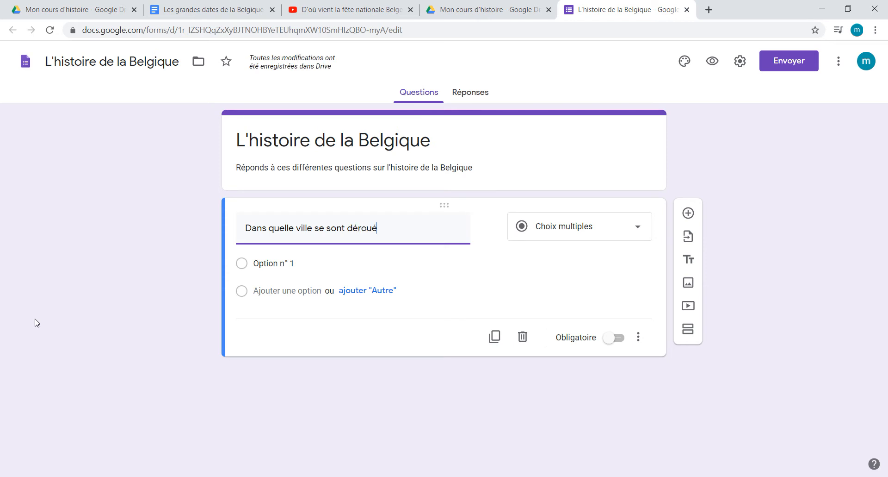
text(lés les jeux)
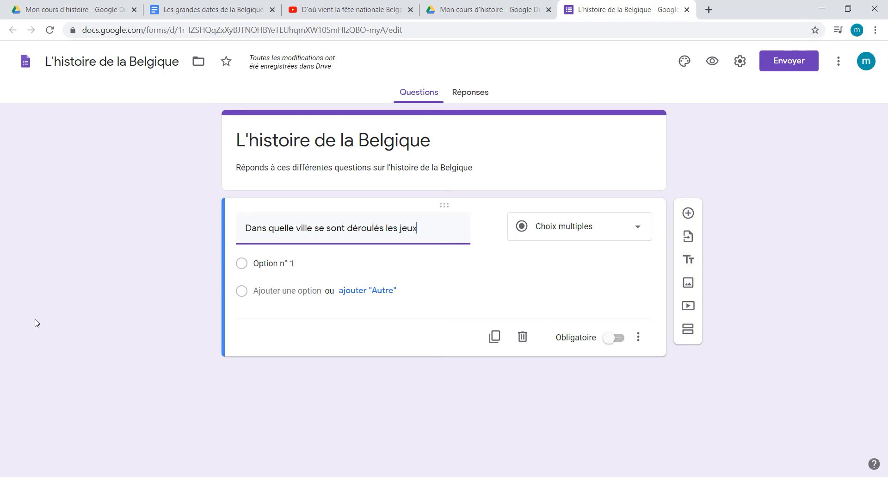
text( olymp)
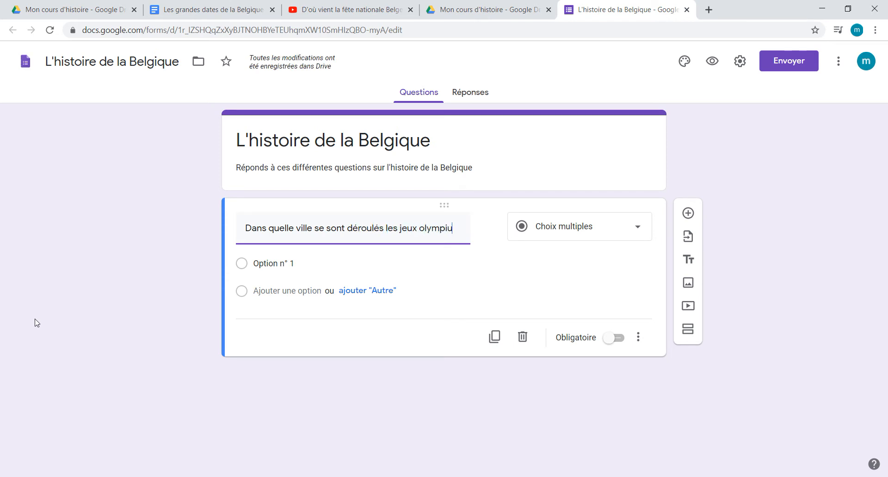
text(iques de 1920 ?)
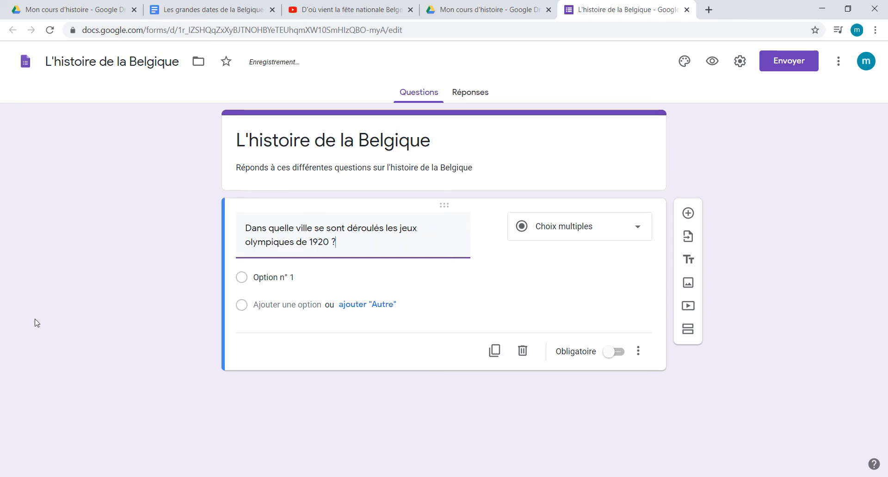
Step: Give the question four answer options: "Bruxelles", "Gand", "Mons" and "Braine l'Alleud"
click(273, 278)
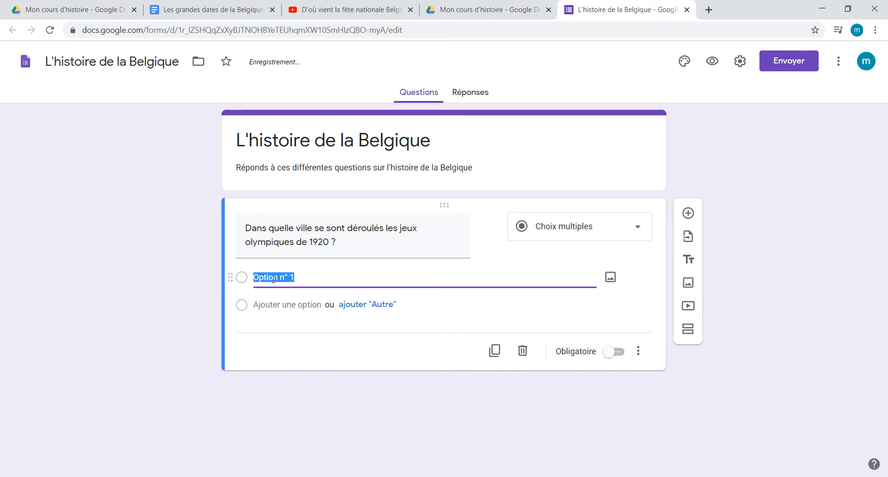
text(Bruxelles)
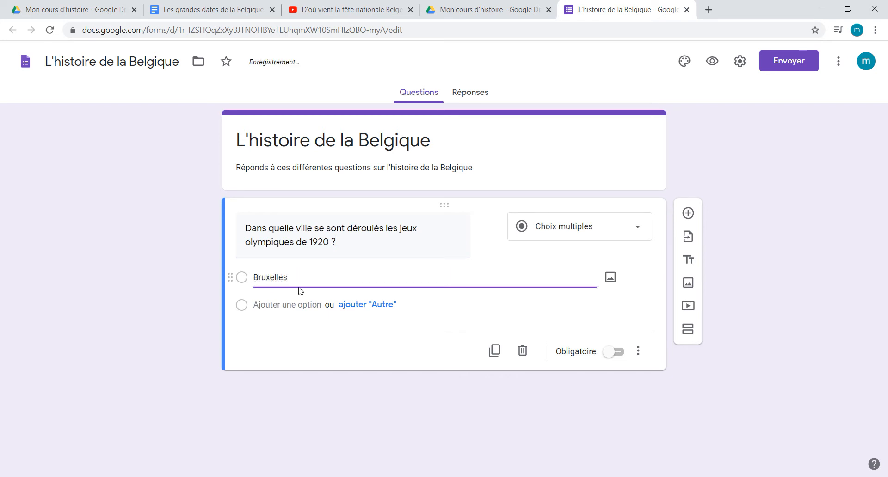
click(282, 304)
text(Gand)
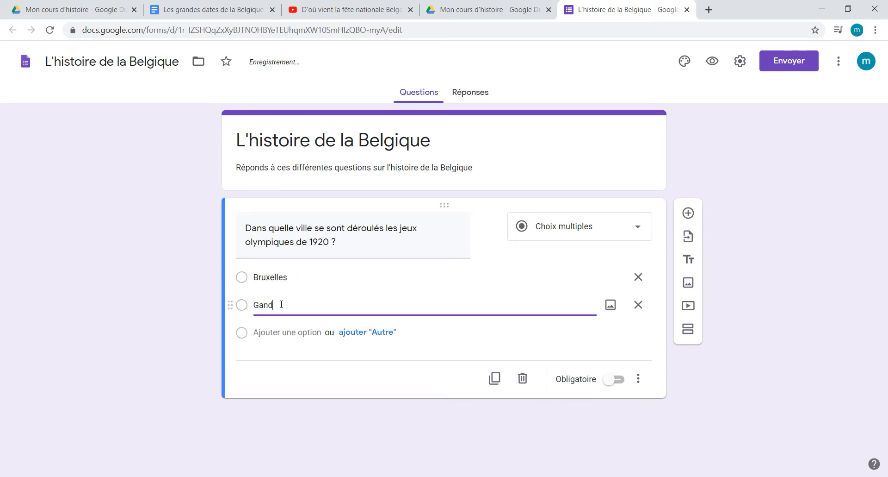
click(280, 332)
text(Mons)
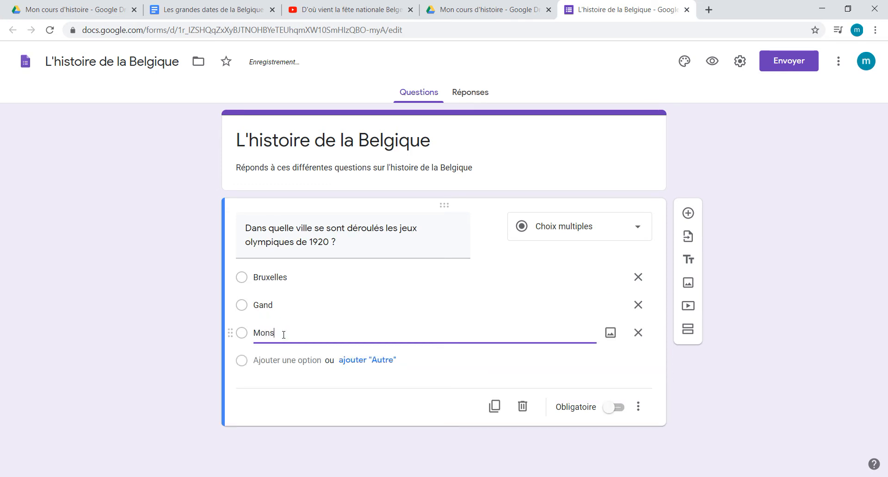
click(288, 361)
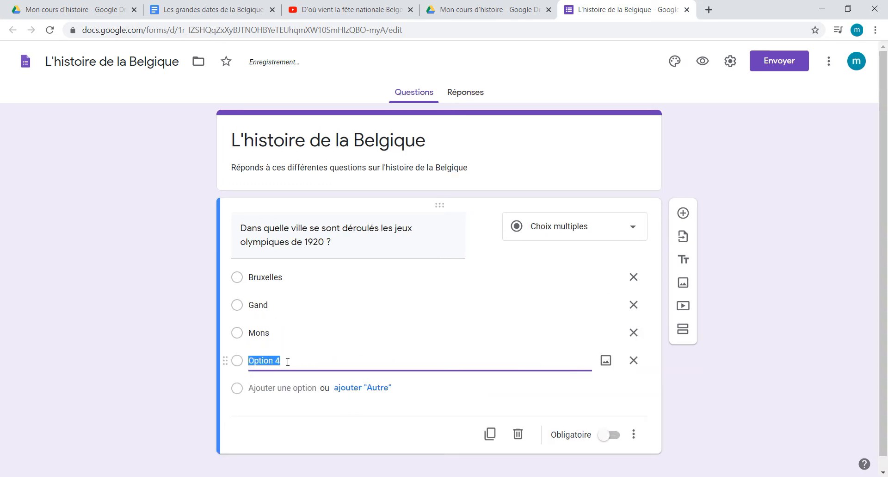
text(Braine l'Alleud)
scroll(453, 441, down, 1)
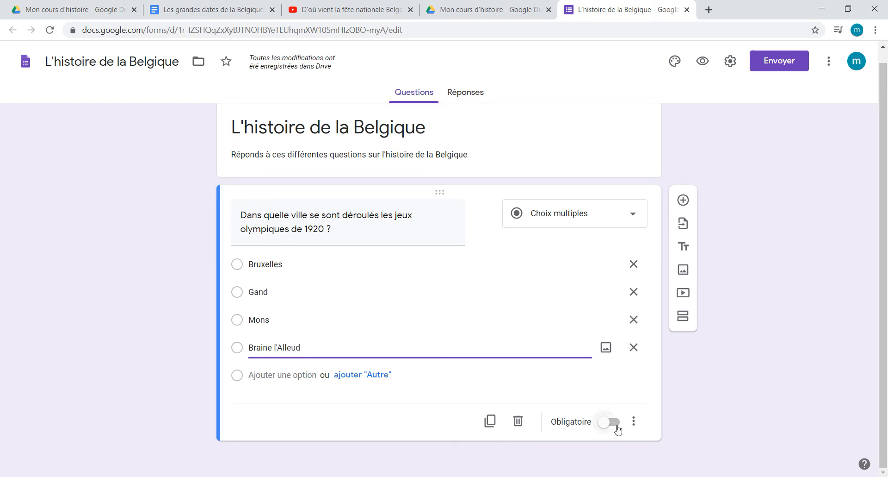
click(118, 387)
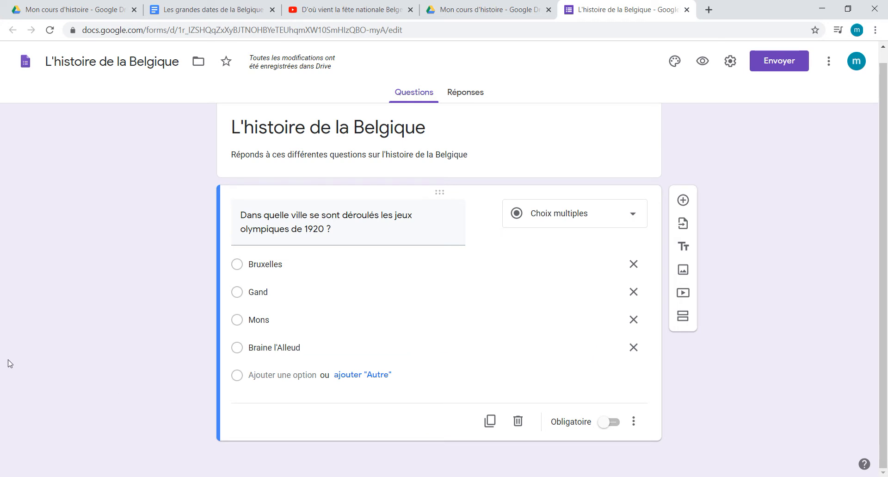
scroll(332, 345, up, 1)
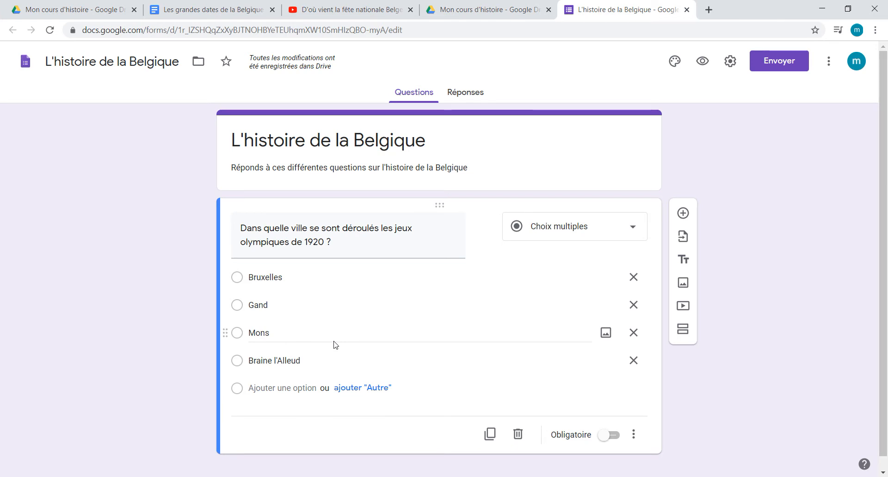
scroll(334, 344, down, 1)
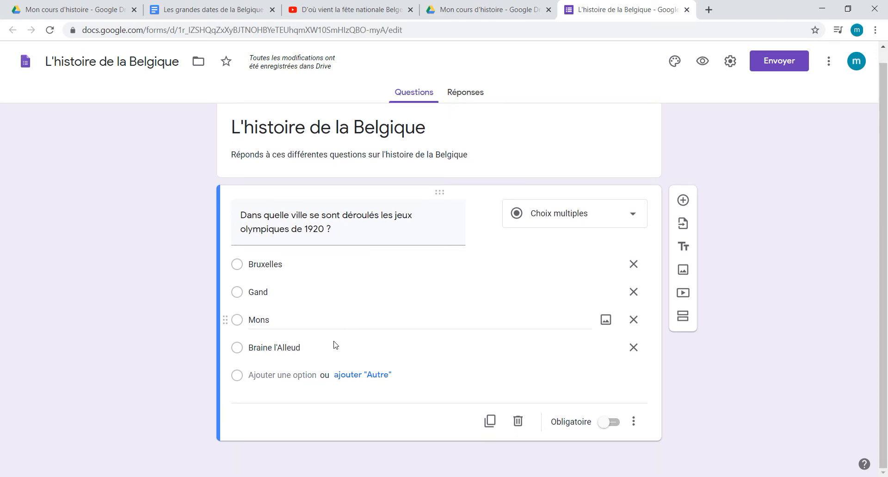
click(637, 422)
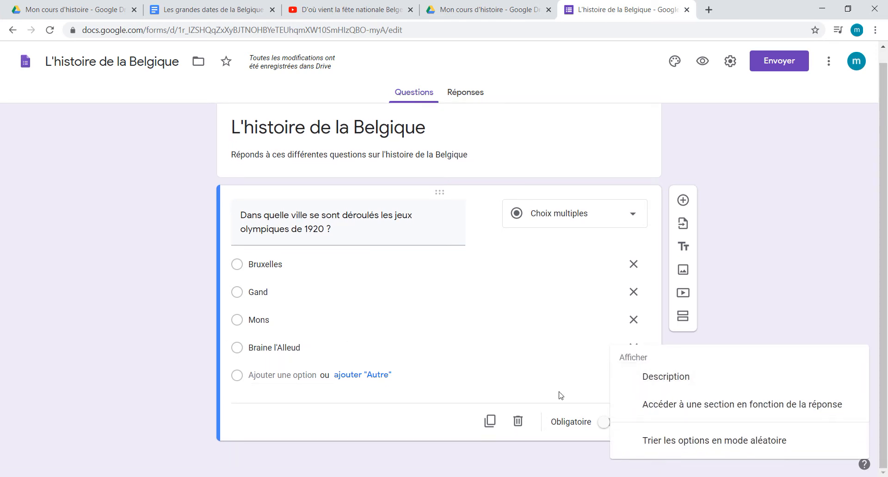
click(261, 271)
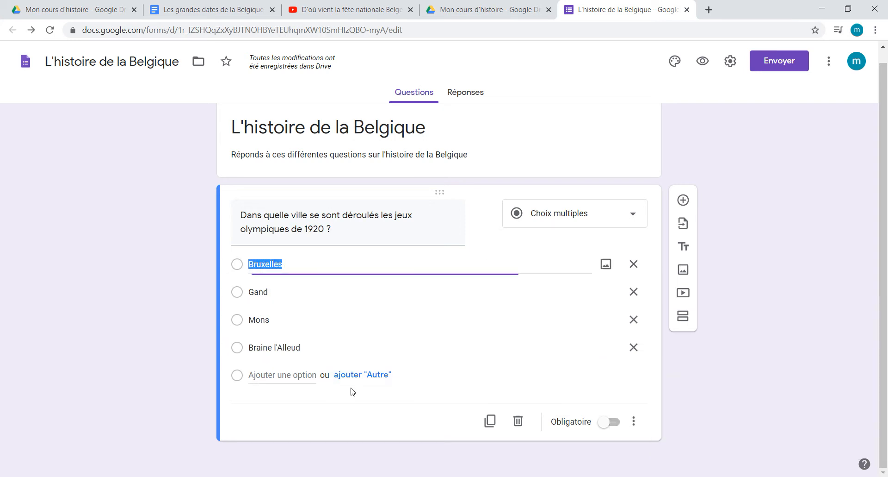
Step: Convert the form into a graded quiz in the form settings and save the change
click(731, 61)
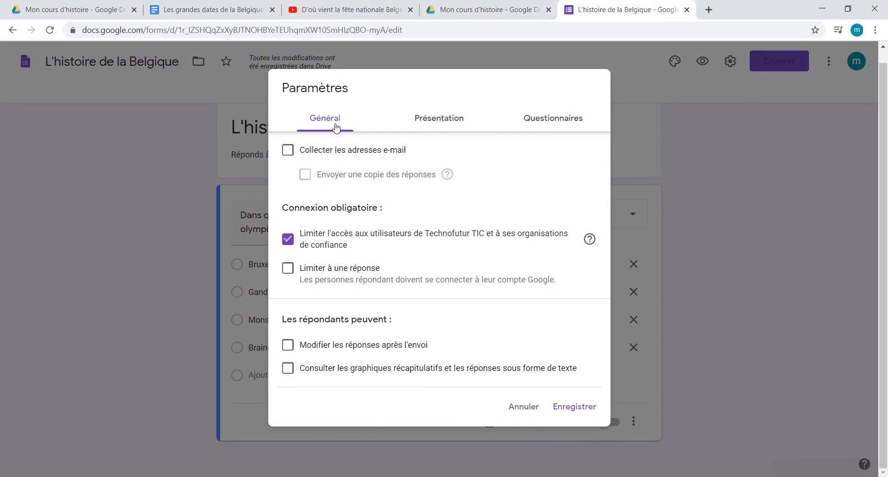
click(570, 127)
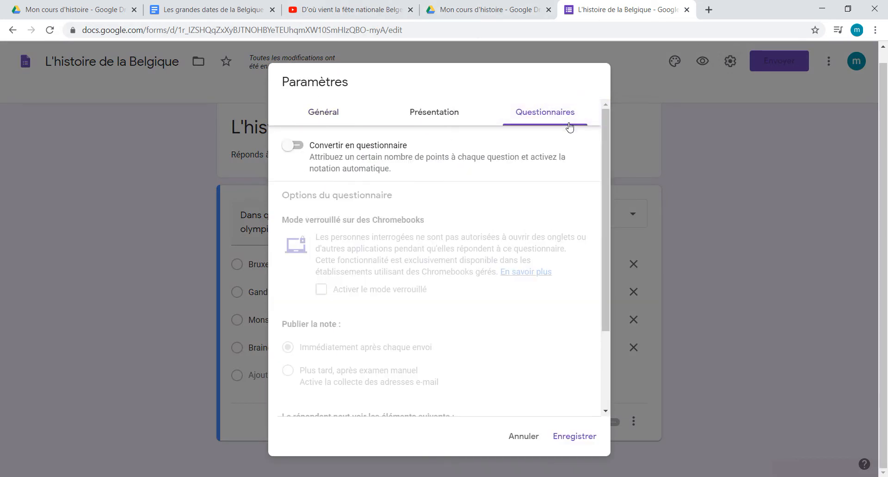
click(296, 146)
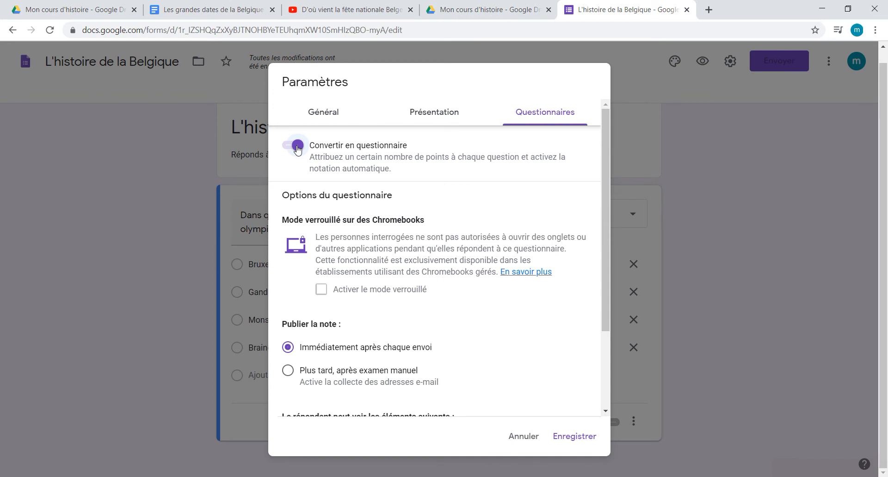
scroll(439, 246, down, 3)
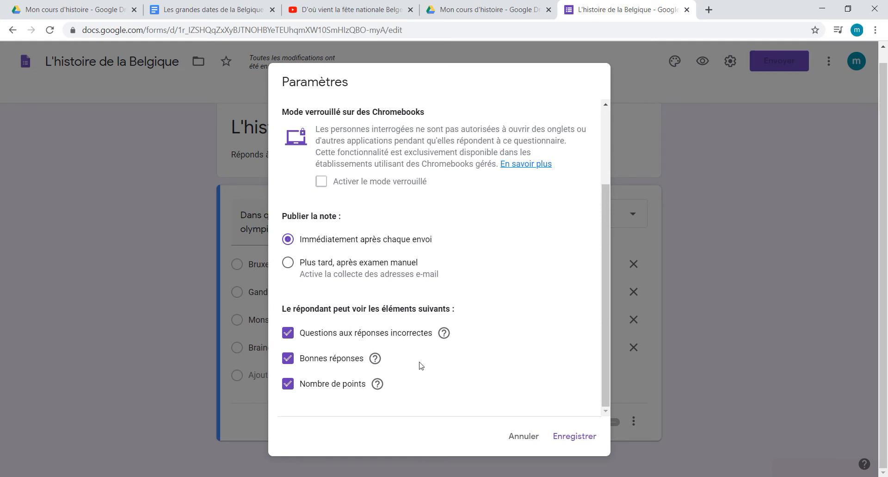
click(574, 436)
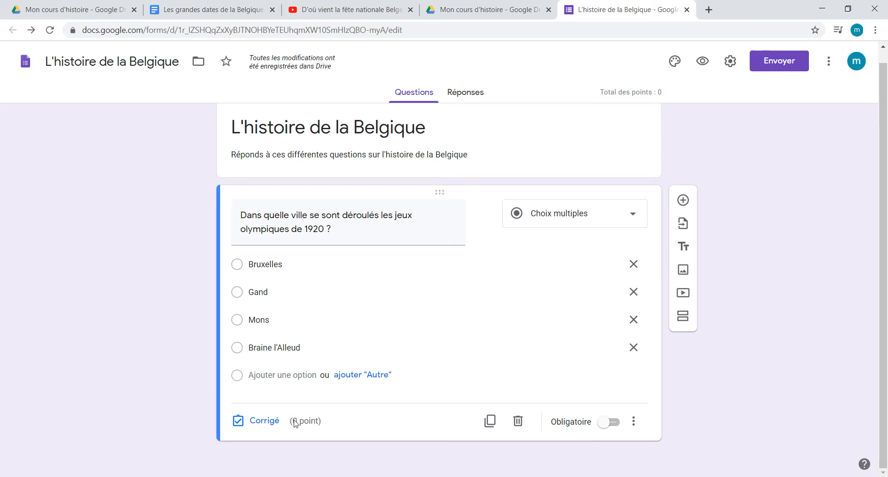
Step: Add "Anvers" as a fifth answer option to the 1920 Olympic Games question
click(285, 374)
text(A)
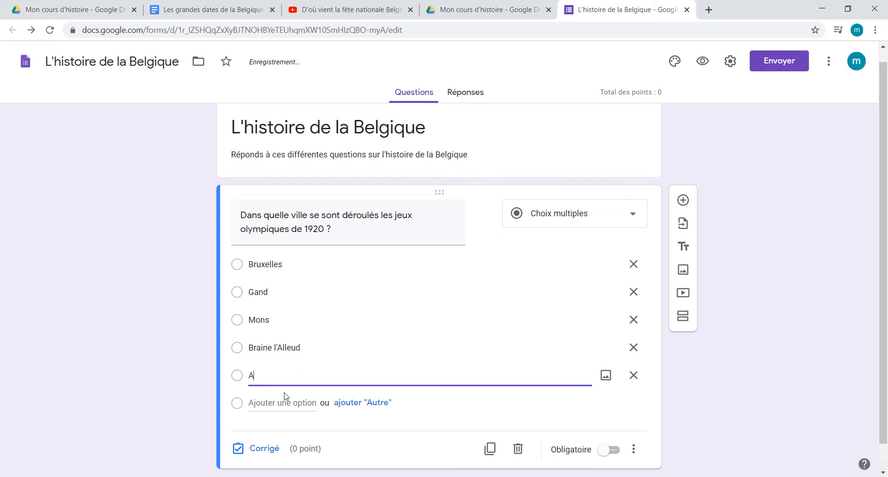
text(nvers)
Step: Set the Olympic Games question's answer key to "Anvers" as the correct answer, worth 2 points
click(273, 448)
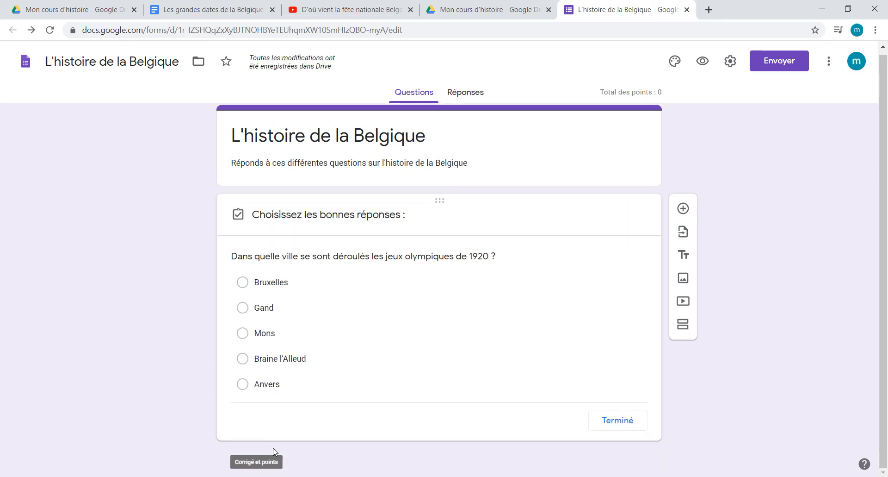
click(284, 380)
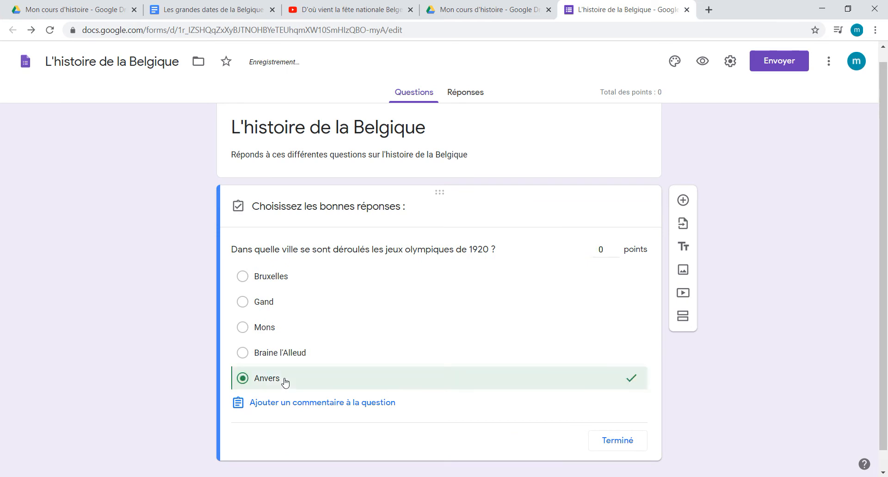
click(615, 246)
click(616, 247)
scroll(351, 384, down, 1)
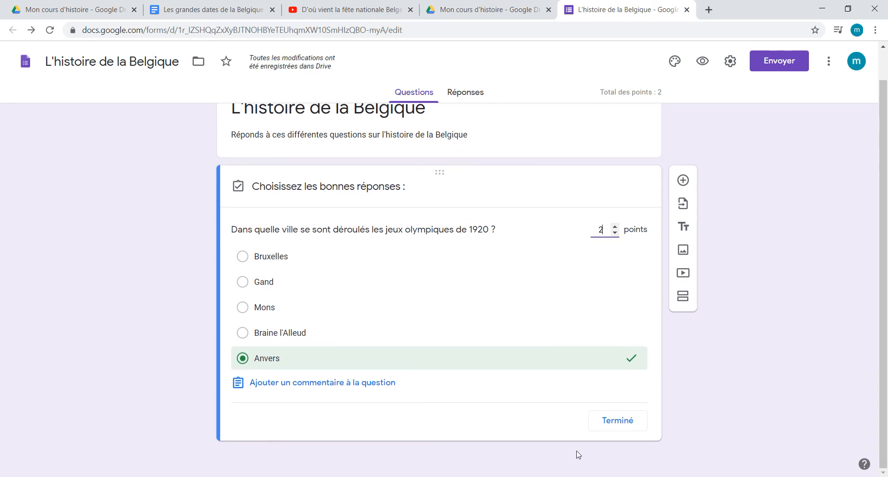
click(619, 426)
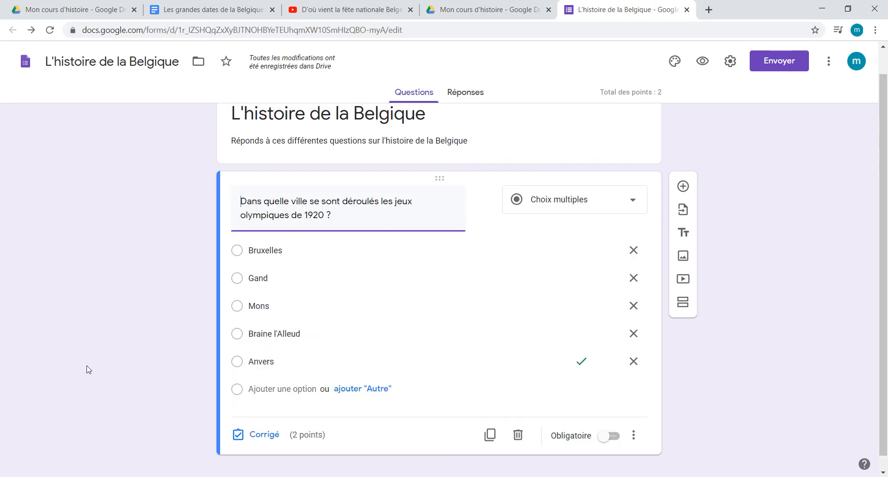
Step: Add a checkbox question (Cases à cocher) with the text "Quelles villes sont situées en Flandres ?"
click(692, 187)
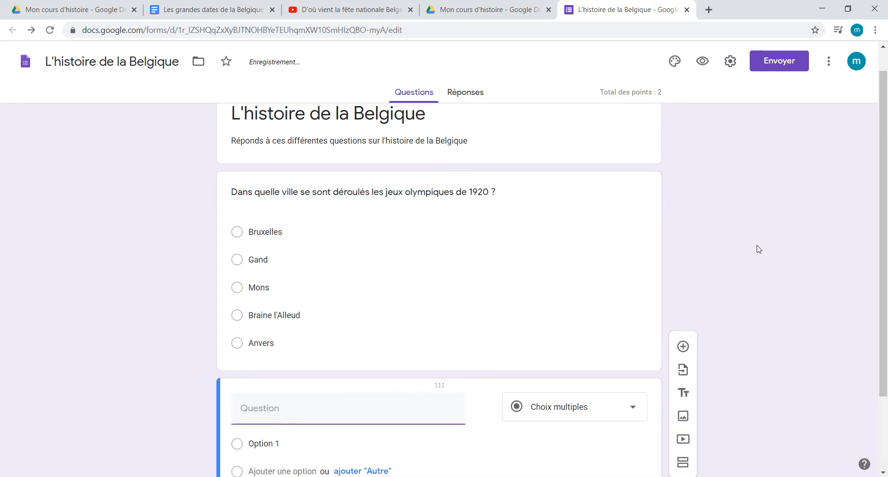
click(575, 313)
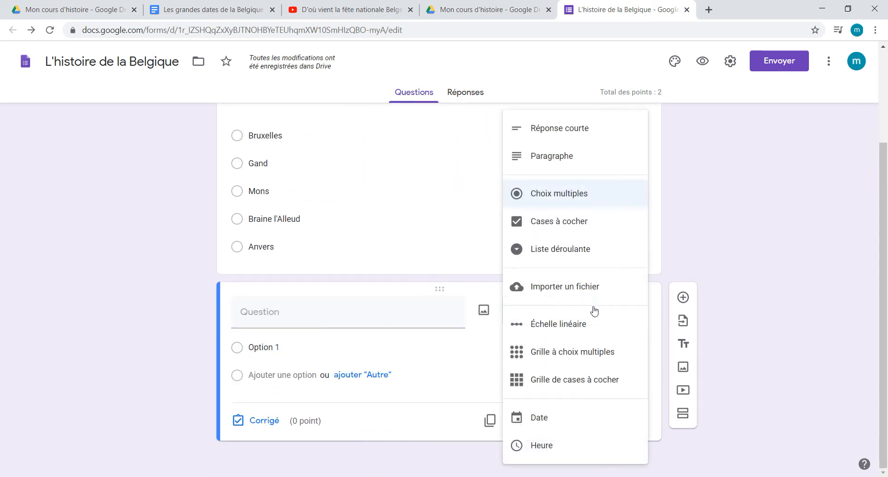
click(596, 225)
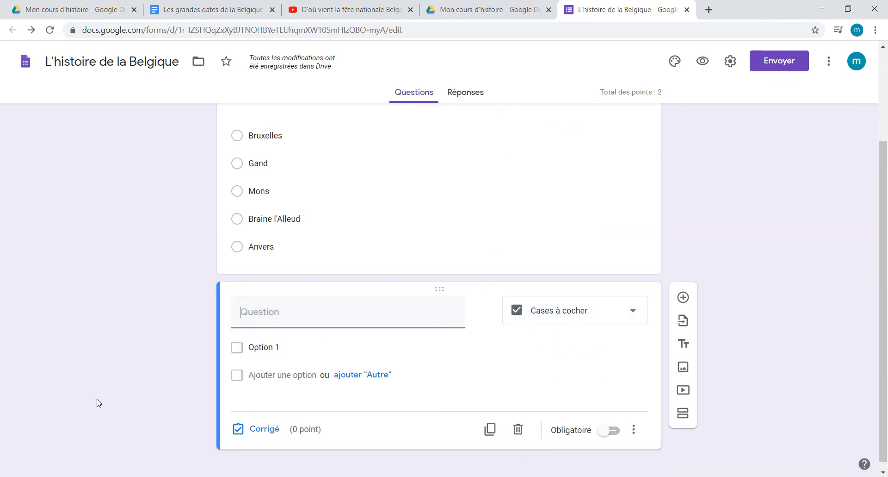
text(Qu)
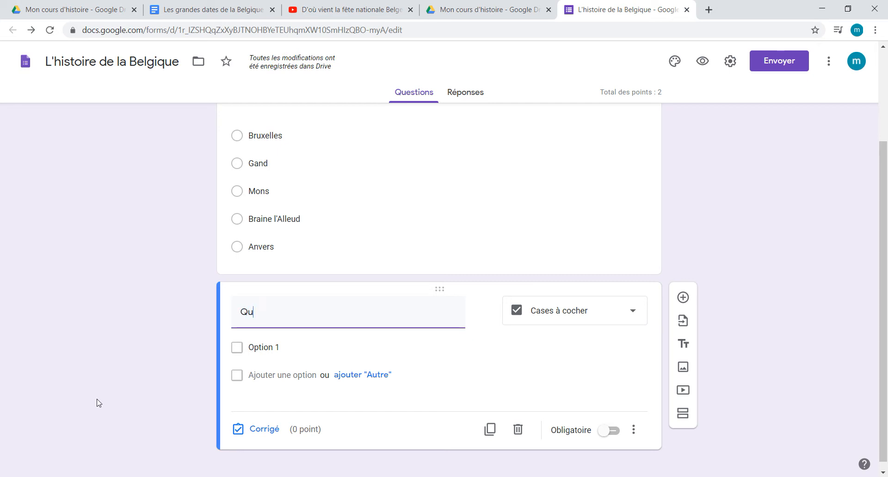
text(elles villes sont situées en )
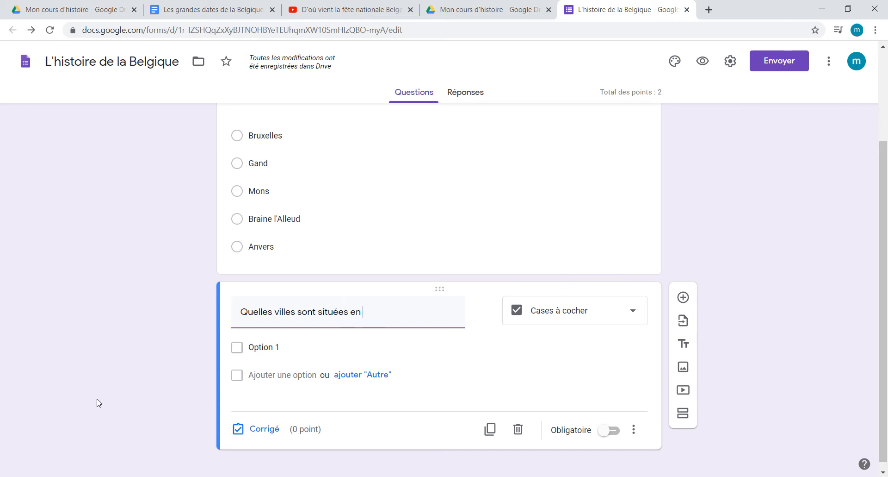
text(Flandres ?)
Step: Give the Flanders question four answer options: "Anvers", "Gand", "Namur" and "Mouscron"
click(278, 348)
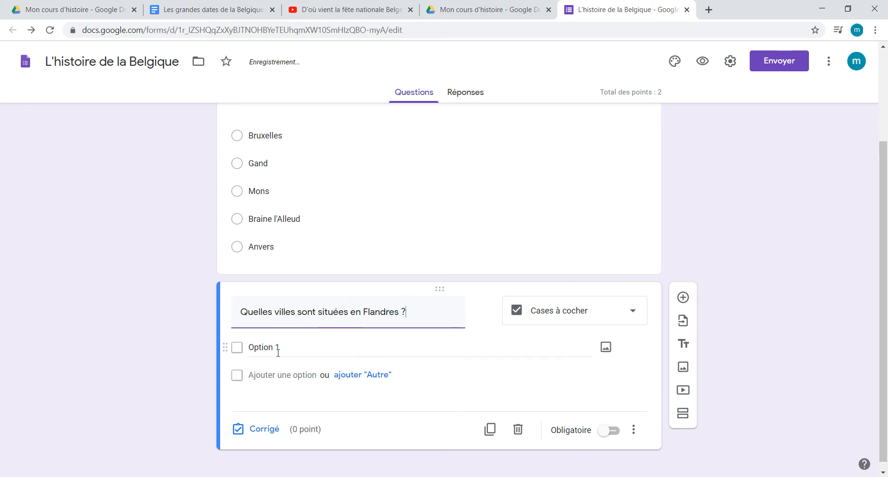
text(Anvers)
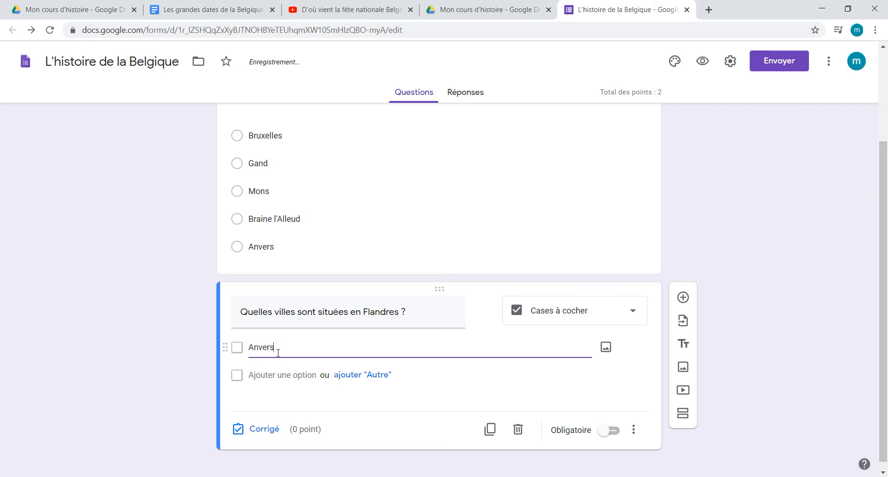
text(Ga)
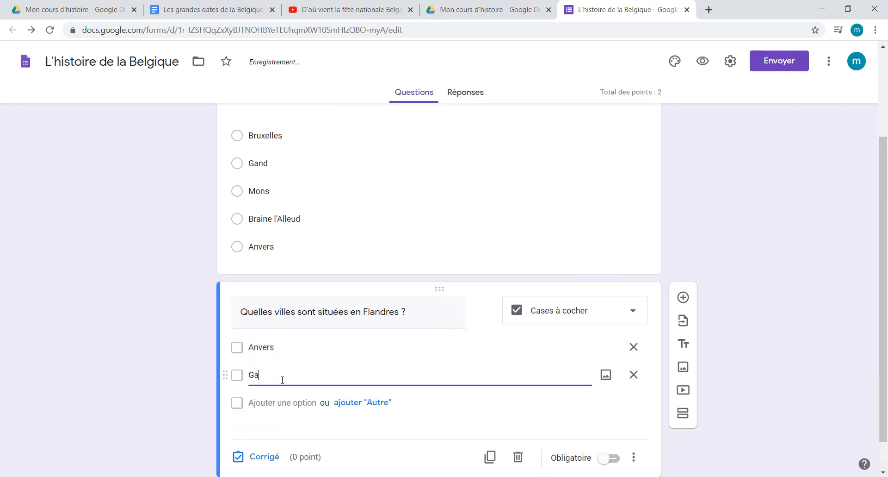
text(nd)
click(281, 402)
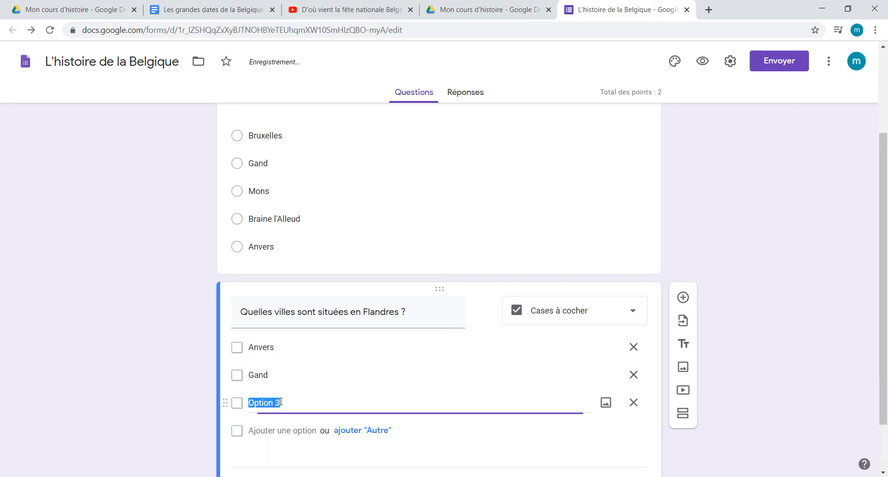
text(Namur)
click(277, 431)
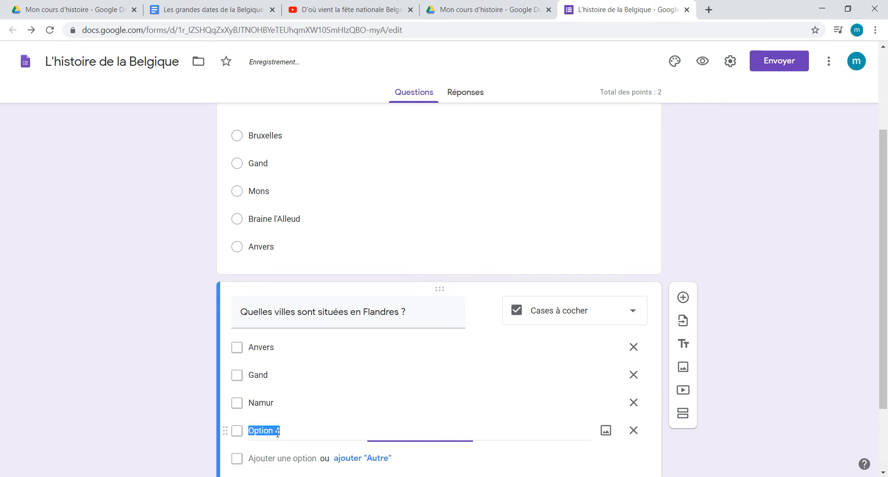
text(Mouscron)
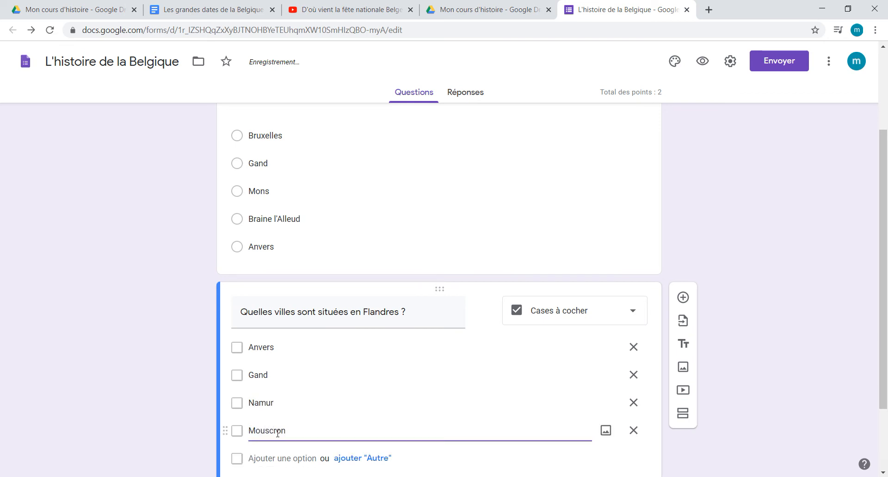
Step: Set the Flanders question's answer key to "Anvers" and "Gand" as correct answers, worth 1 point
scroll(277, 432, down, 2)
click(273, 422)
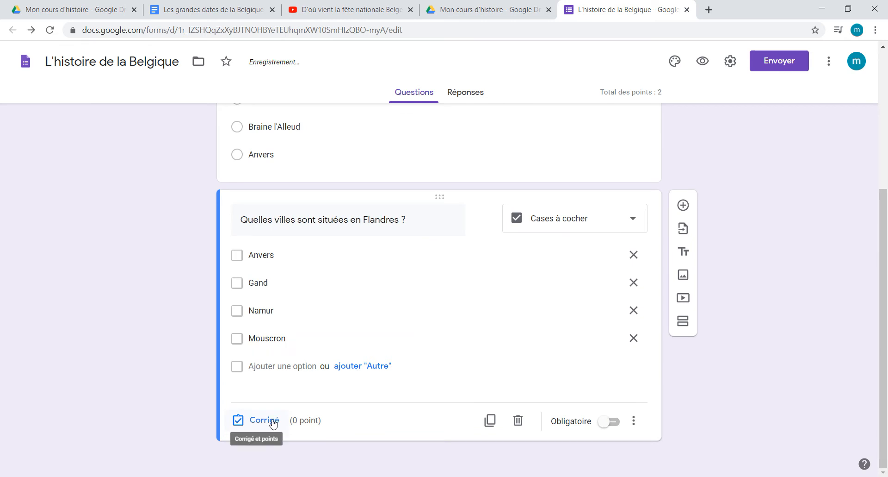
click(616, 252)
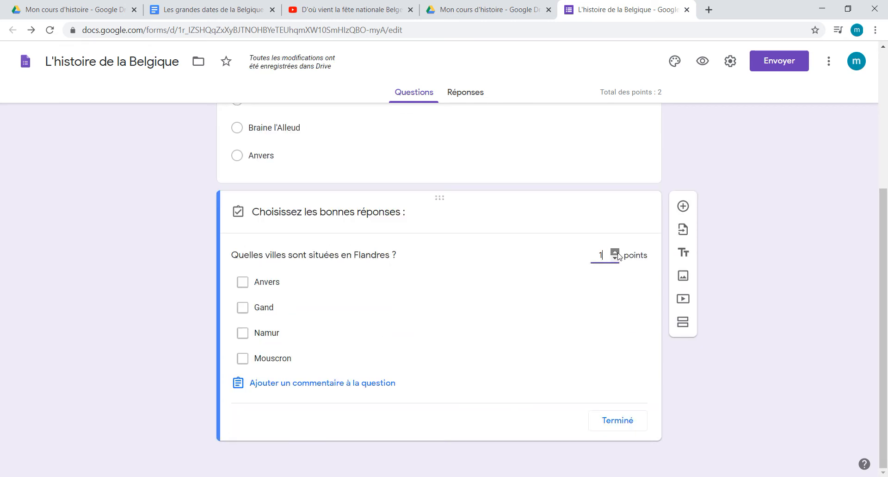
click(246, 286)
click(243, 308)
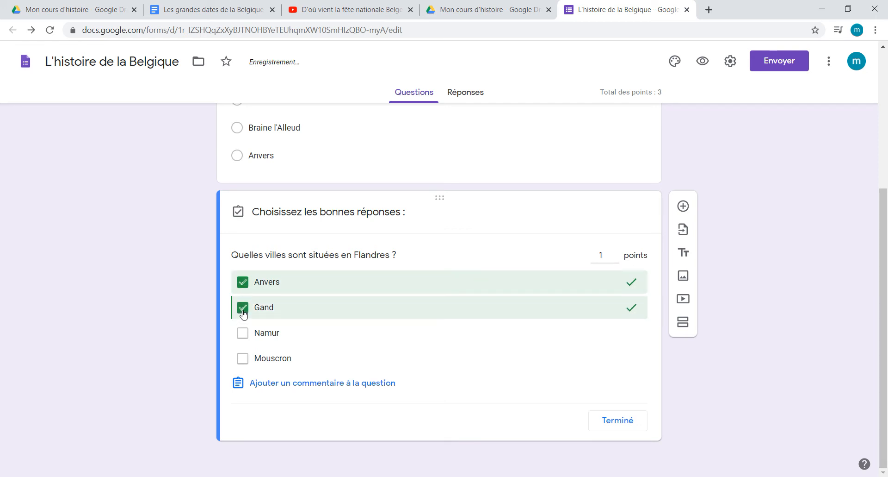
click(634, 418)
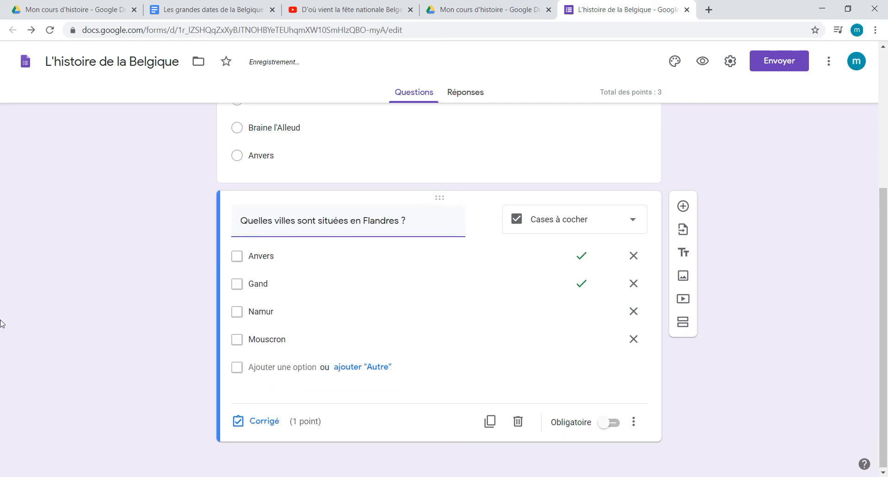
Step: Add a drop-down question (Liste déroulante) with the text "Quelle est la capitale de la Belgique ?"
click(683, 207)
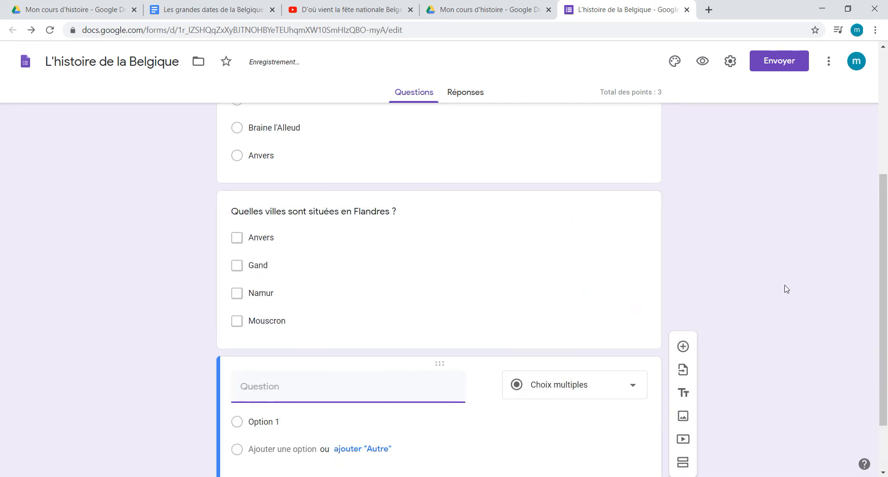
click(629, 313)
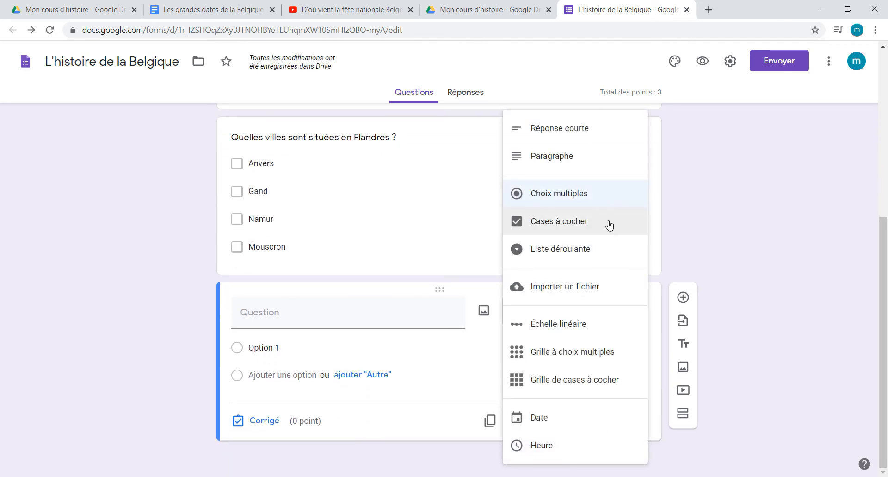
click(586, 257)
click(300, 315)
text(Q)
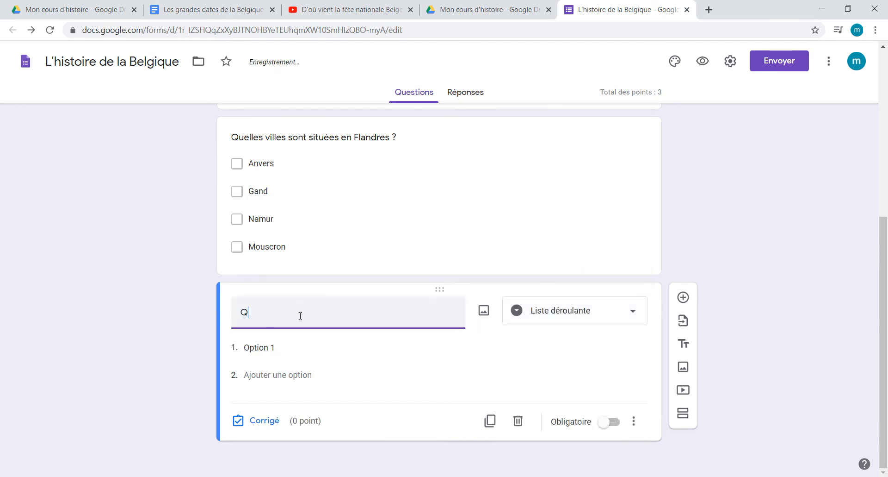
text(uelle est la c)
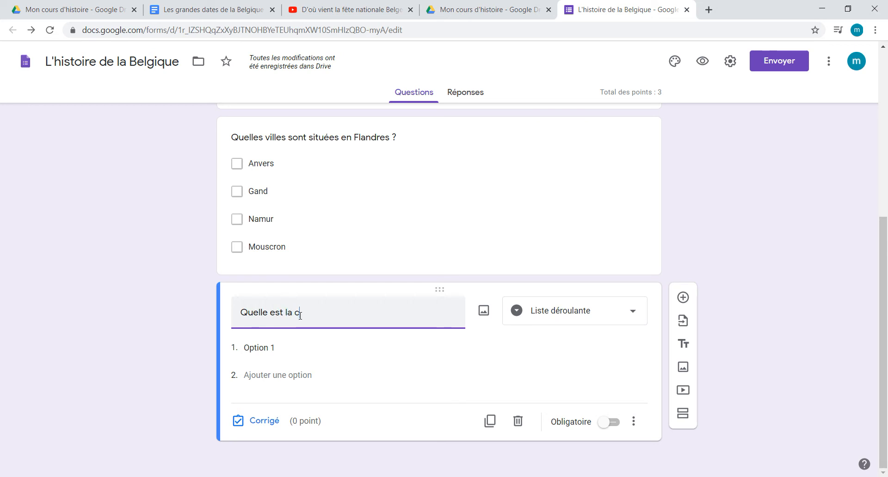
text(apitale de la)
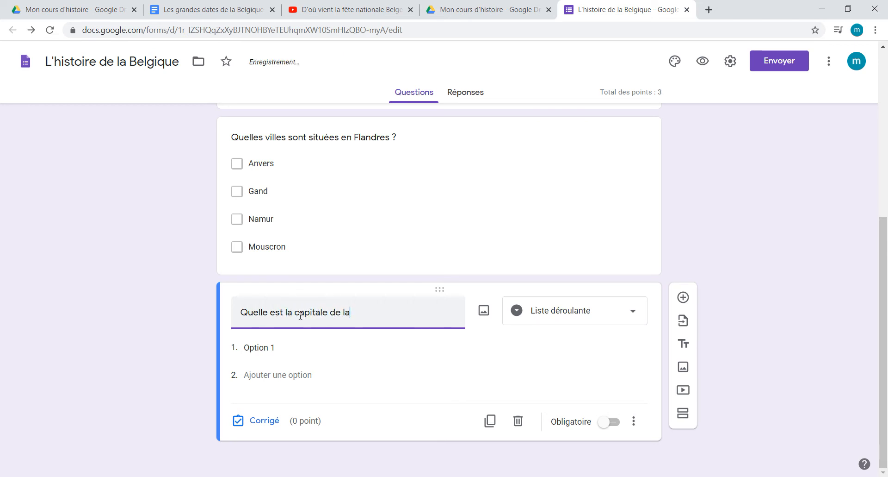
text( Belgique ?)
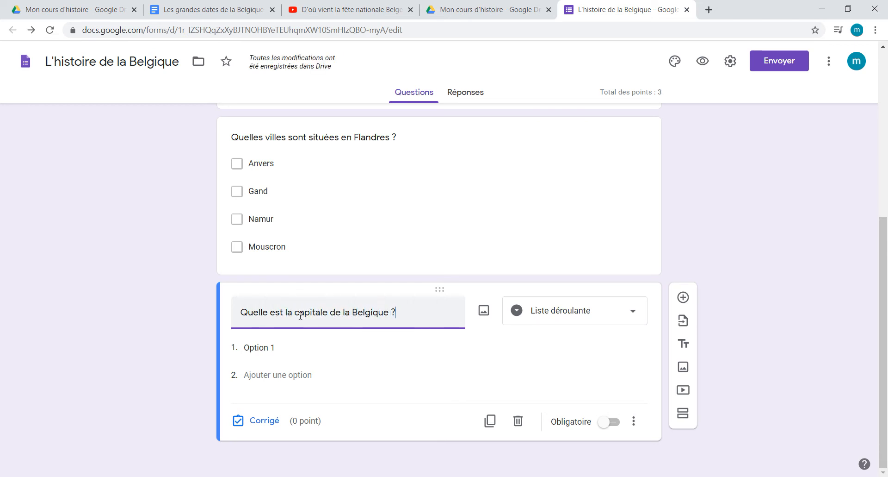
Step: Give the capital question four drop-down options: "Anvers", "Bruxelles", "Gand" and "Namur"
click(273, 346)
text(Anvers)
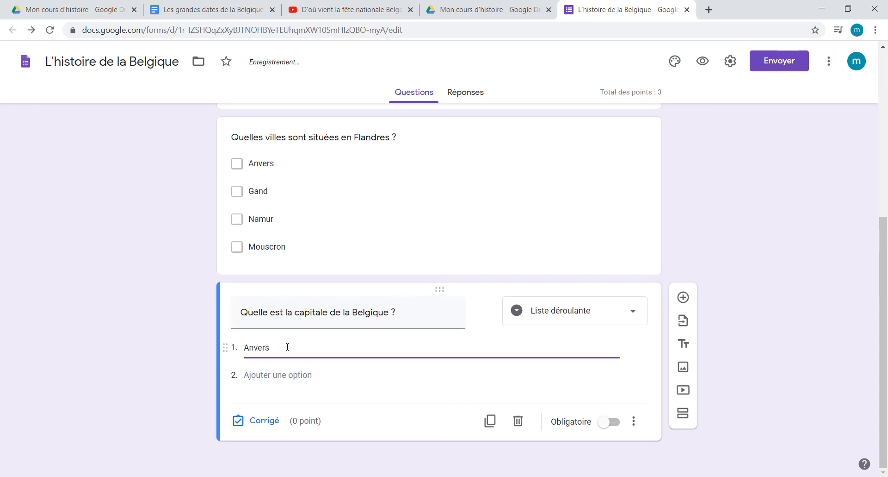
click(308, 375)
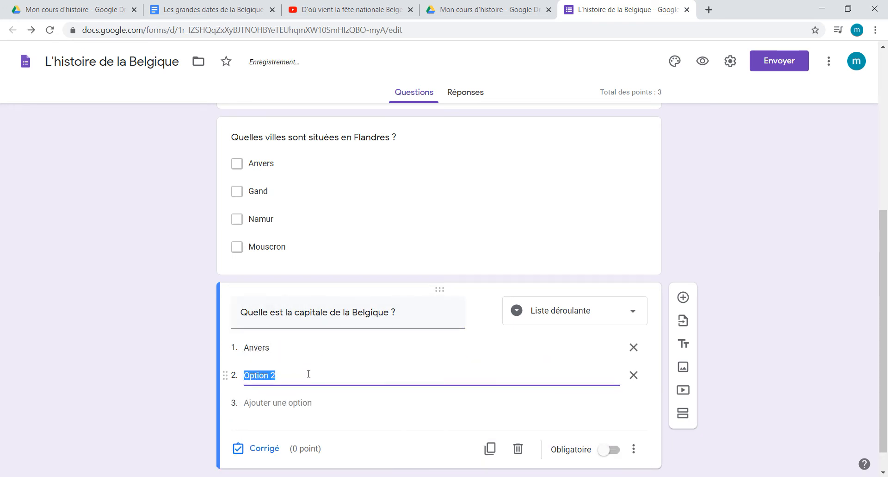
text(Bruxelles)
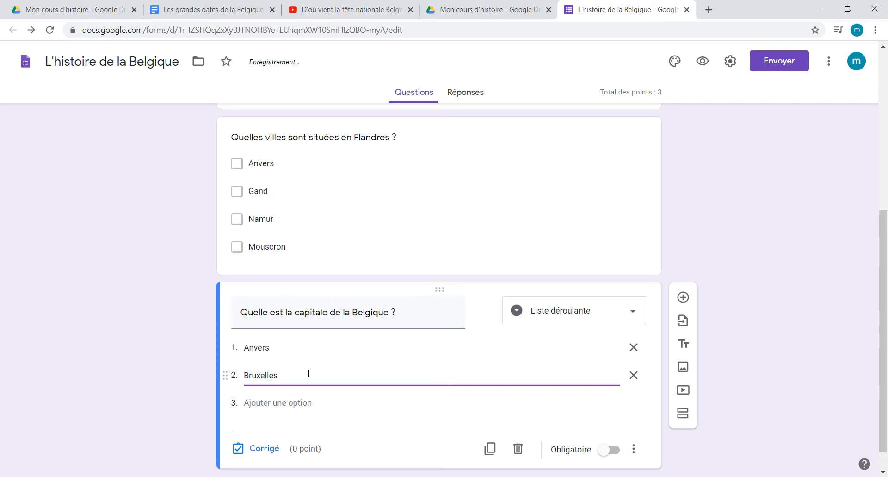
click(300, 403)
text(Gand)
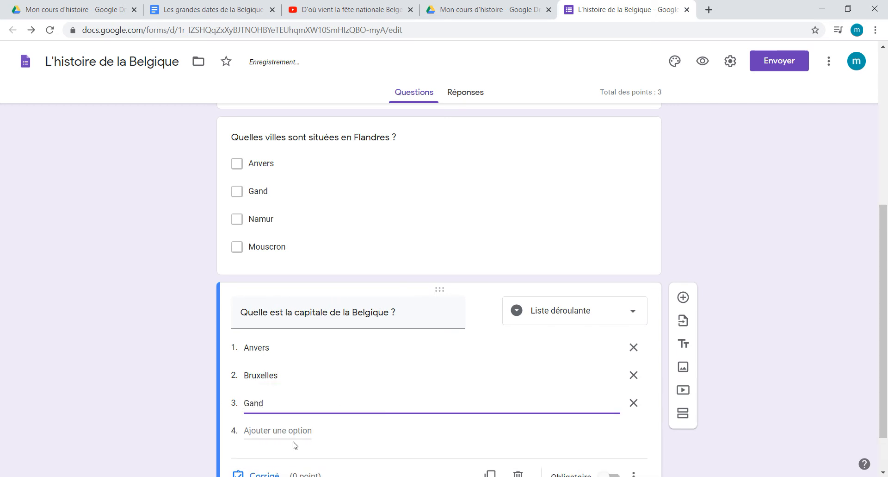
click(294, 429)
text(Namur)
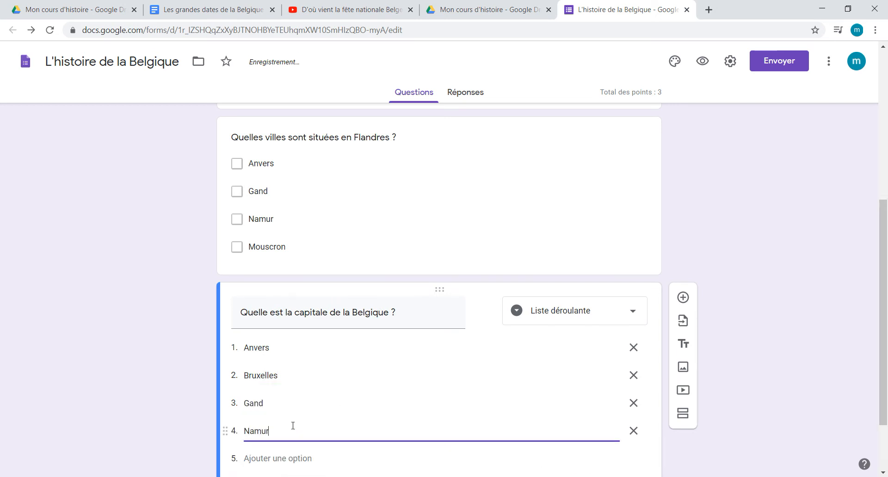
Step: Set the capital question's answer key to "Bruxelles", worth 1 point
scroll(293, 425, down, 2)
click(248, 420)
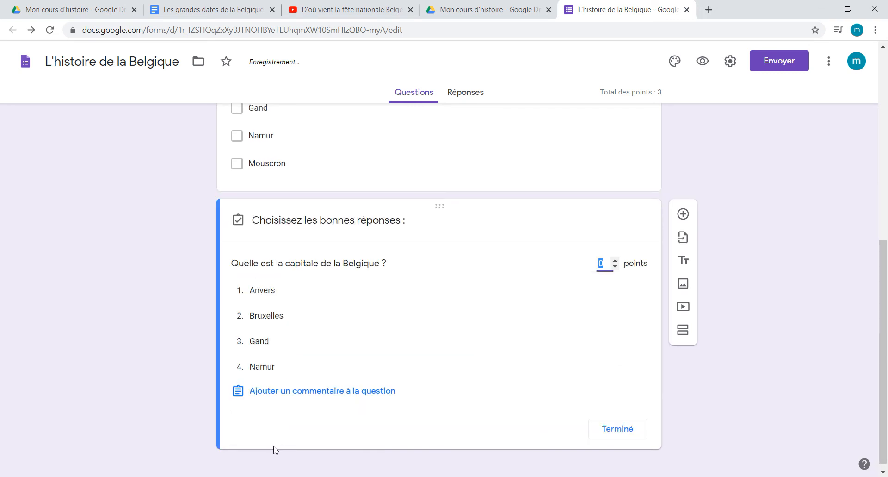
click(615, 260)
click(276, 315)
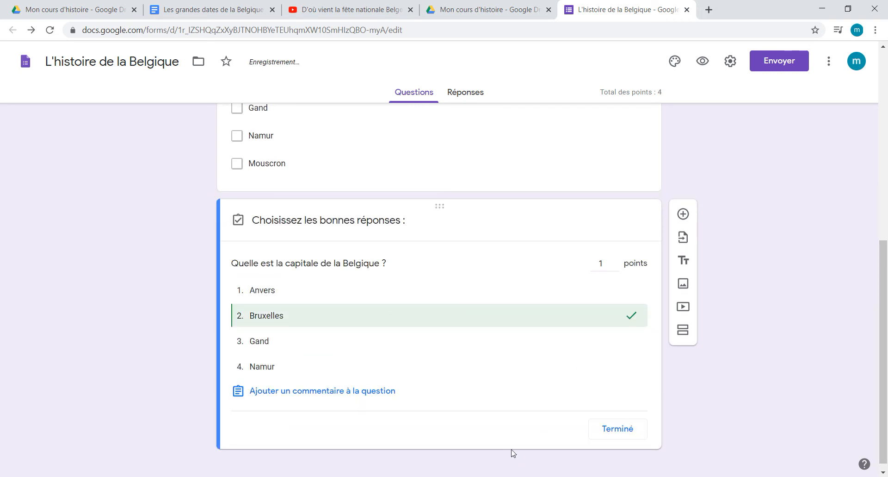
click(618, 428)
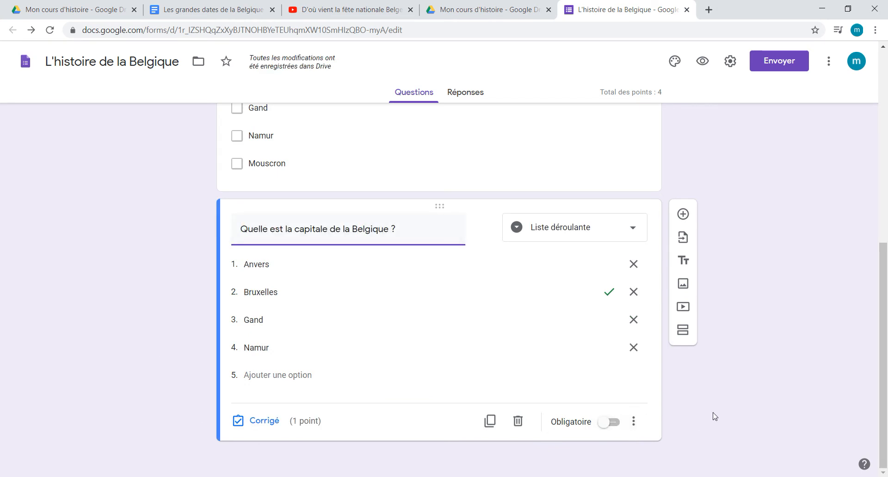
Step: Enable random option order (Trier les options en mode aléatoire) for the capital, Flanders and 1920 Olympics questions
click(635, 422)
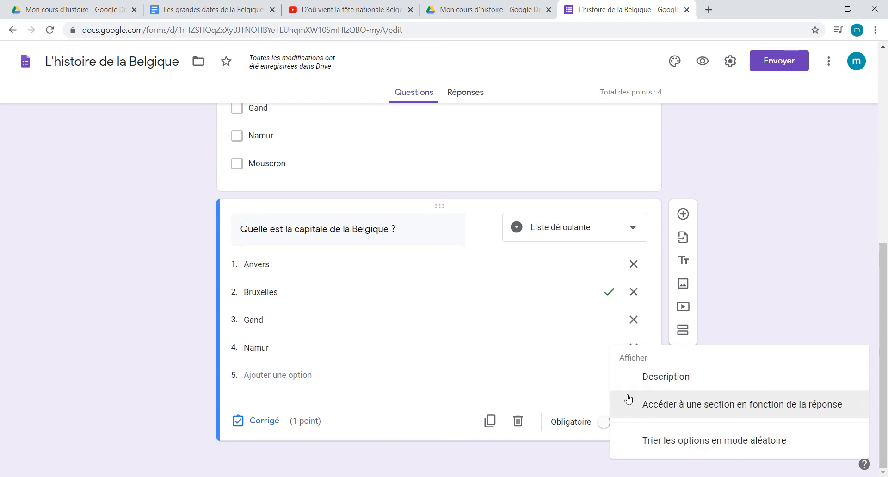
click(713, 445)
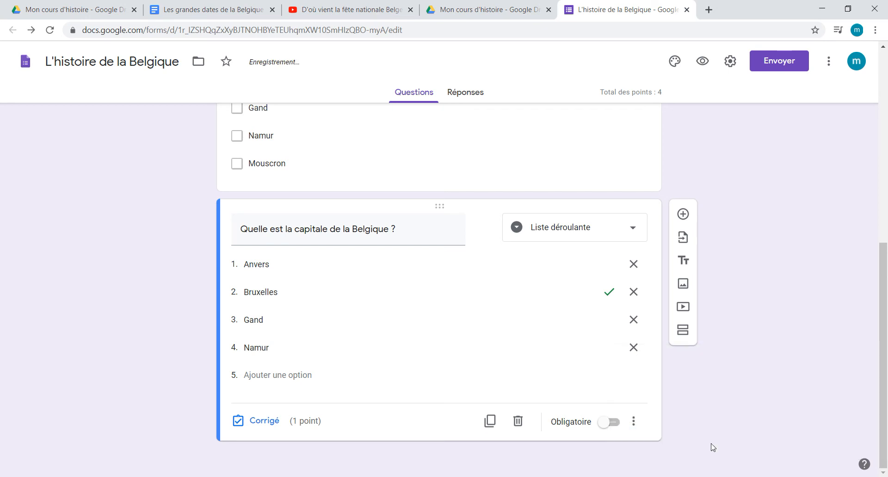
scroll(713, 446, up, 1)
click(627, 241)
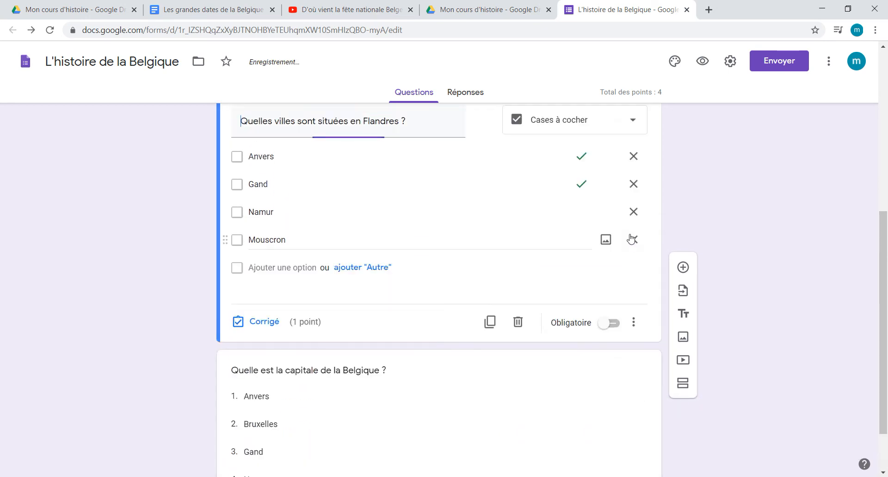
click(635, 322)
click(698, 443)
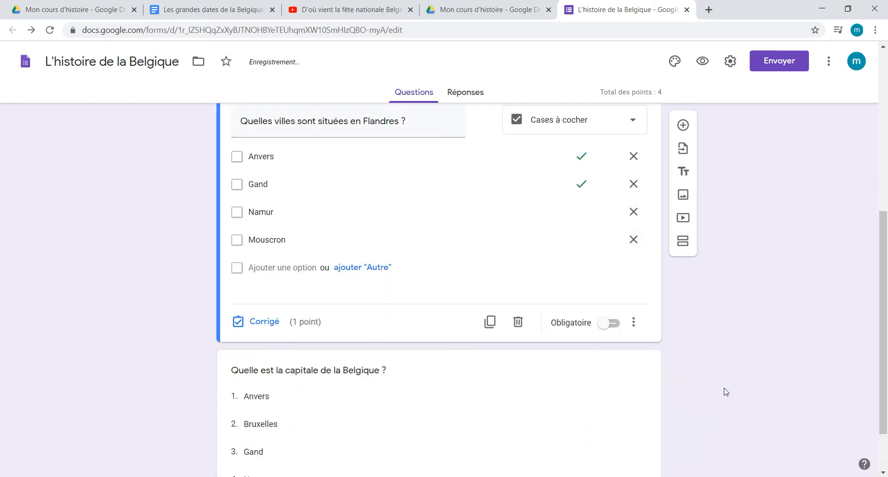
scroll(640, 194, up, 2)
click(571, 176)
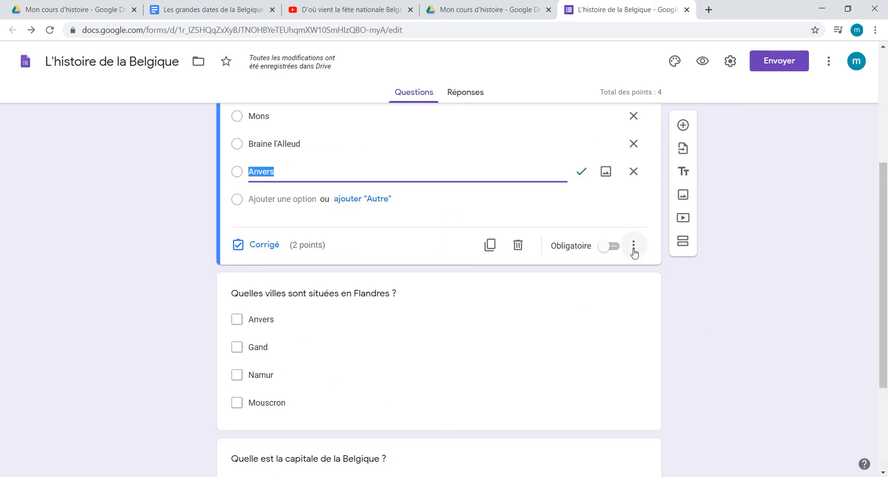
click(633, 245)
click(690, 356)
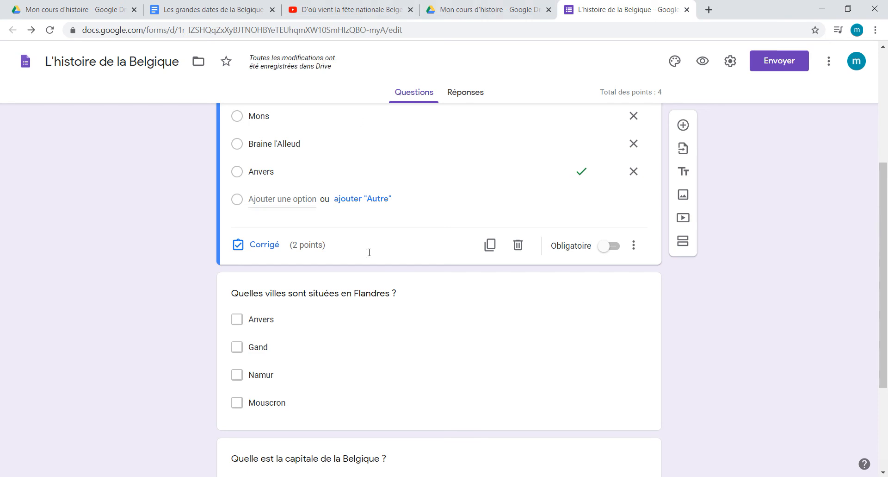
Step: Preview the quiz and answer "Bruxelles" for the 1920 Olympics, all four cities for Flanders, and "Bruxelles" for the capital
click(702, 61)
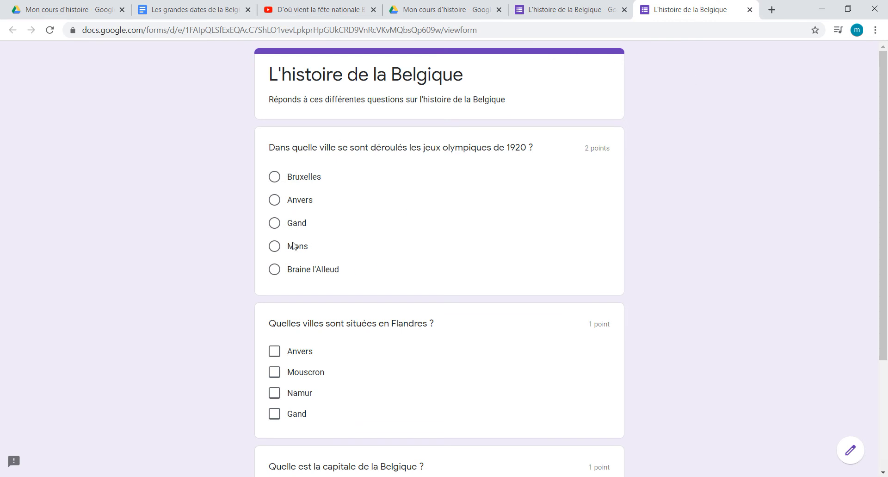
click(275, 177)
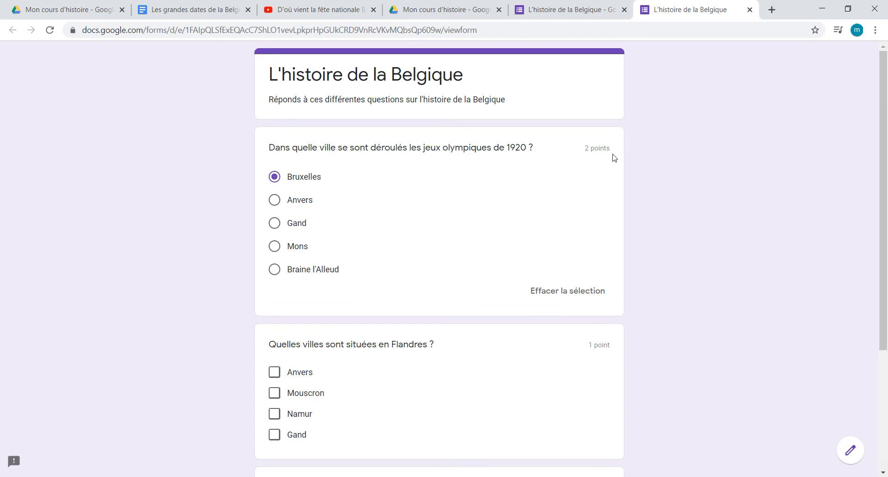
scroll(614, 158, down, 3)
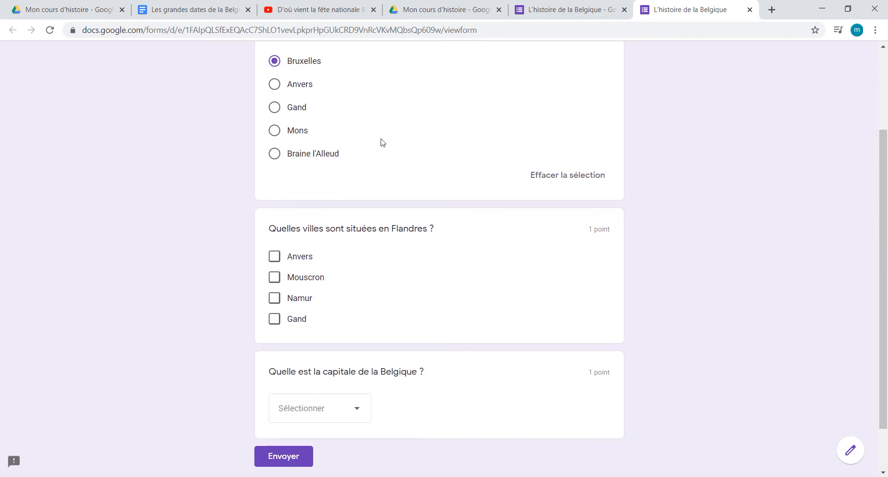
click(272, 255)
click(274, 277)
click(273, 297)
click(272, 319)
scroll(619, 260, down, 2)
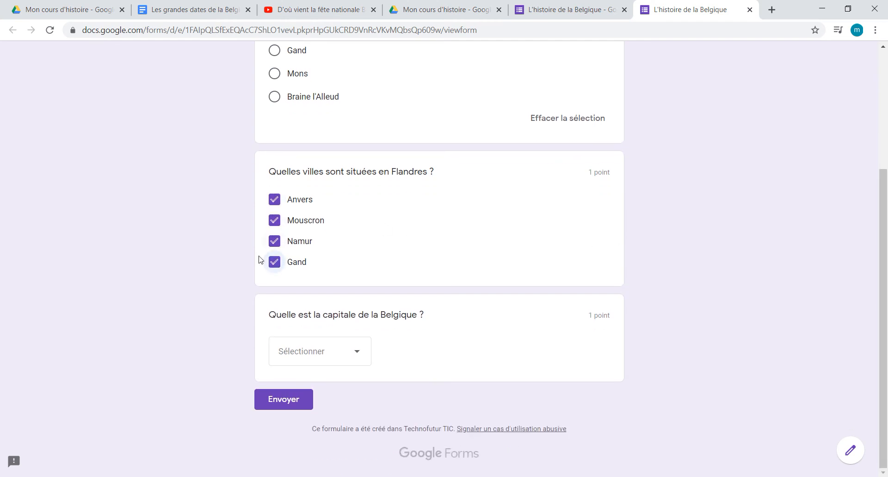
click(352, 357)
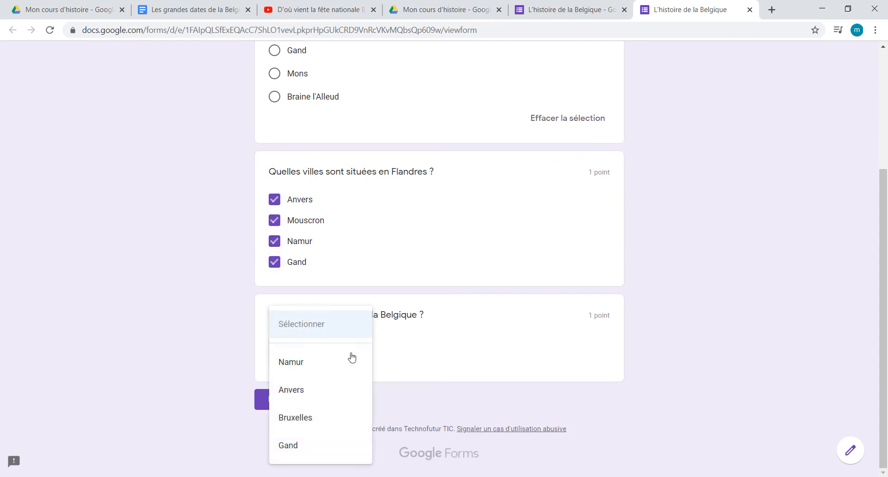
click(304, 418)
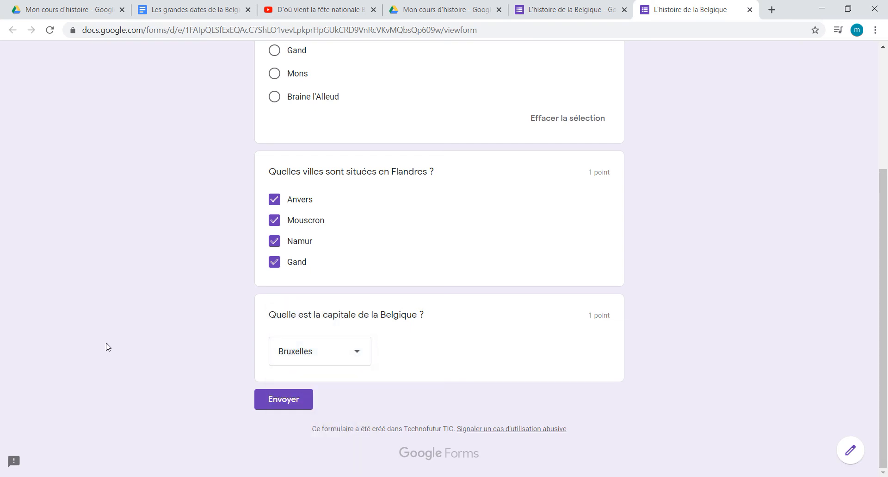
Step: Submit the test response and review its score and the corrected answers
click(291, 403)
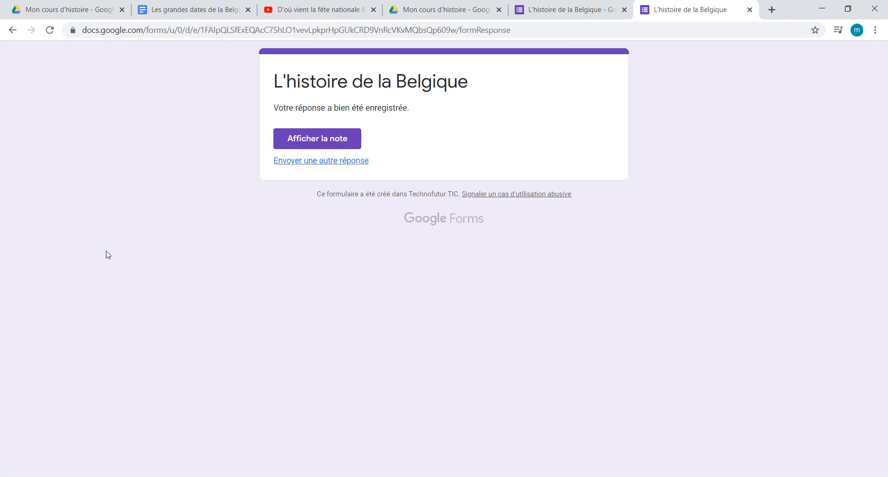
click(343, 137)
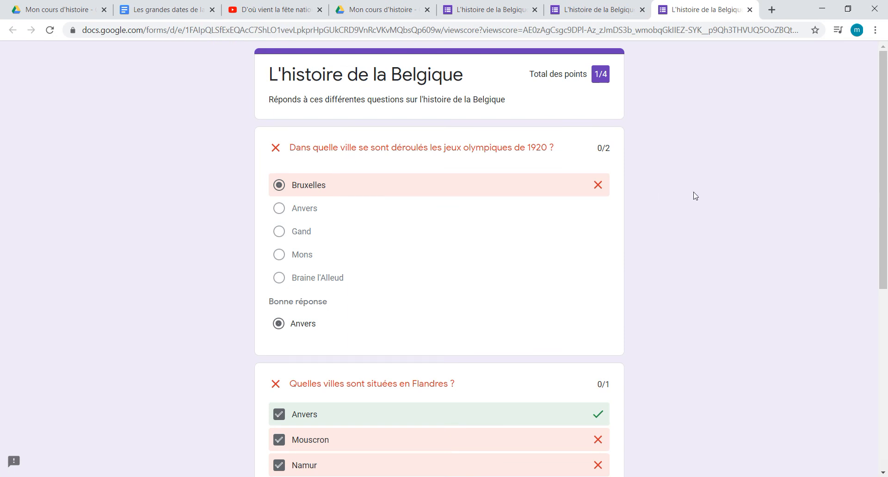
scroll(697, 196, down, 7)
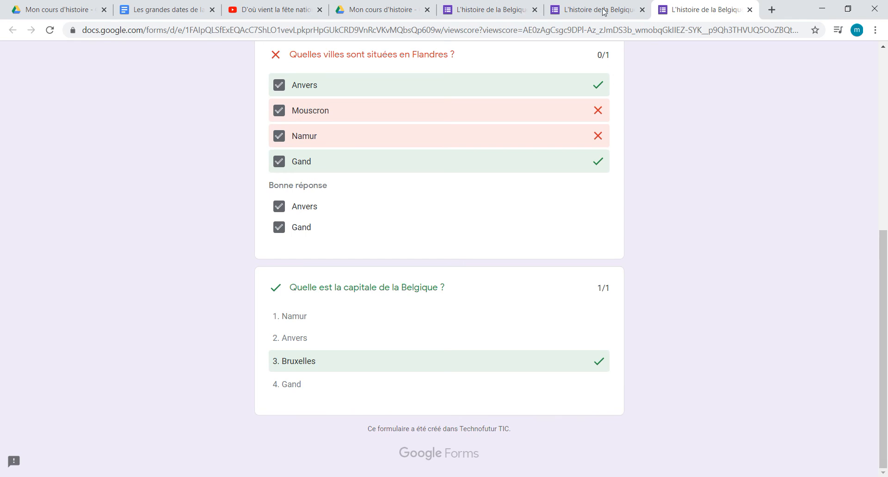
Step: Return to the form editor and add a short-answer question (Réponse courte) after the capital question: "Ecris le nom de la capitale de la Belgique"
click(492, 9)
scroll(129, 335, down, 3)
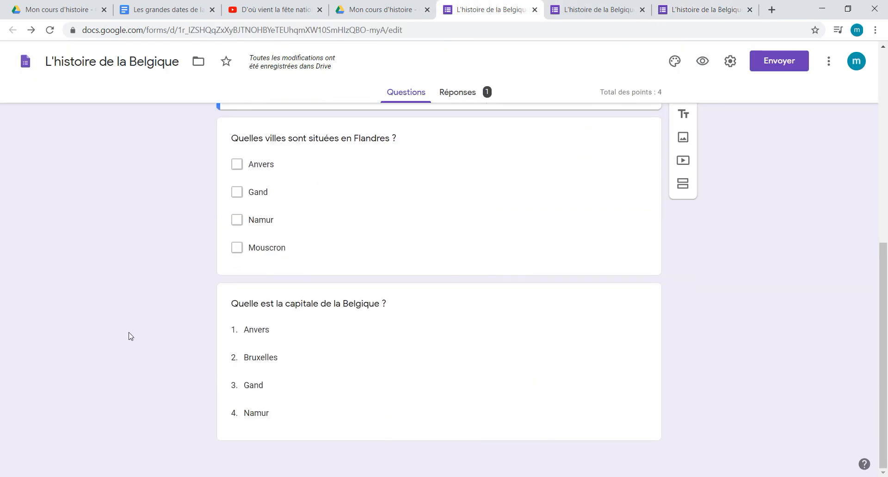
click(422, 406)
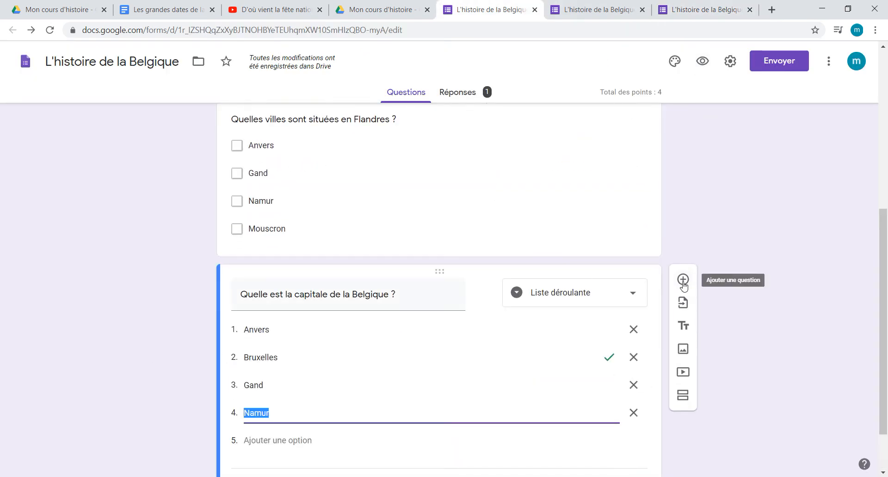
click(684, 279)
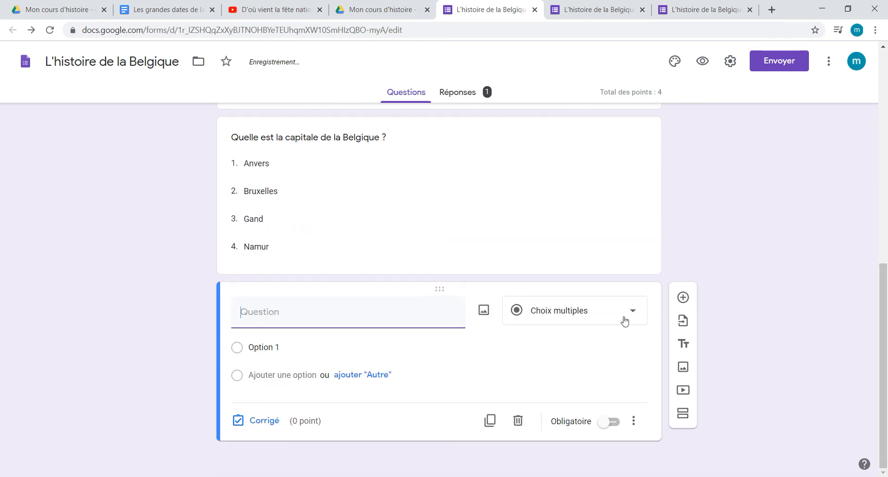
click(625, 320)
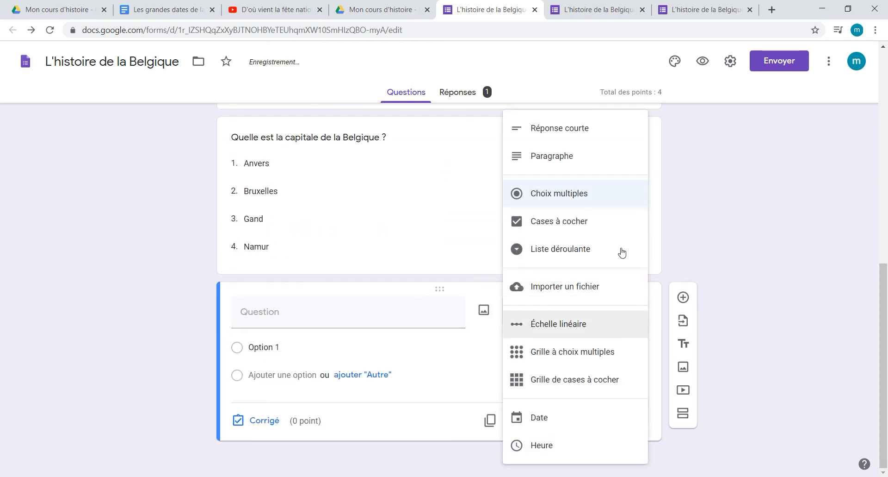
click(601, 139)
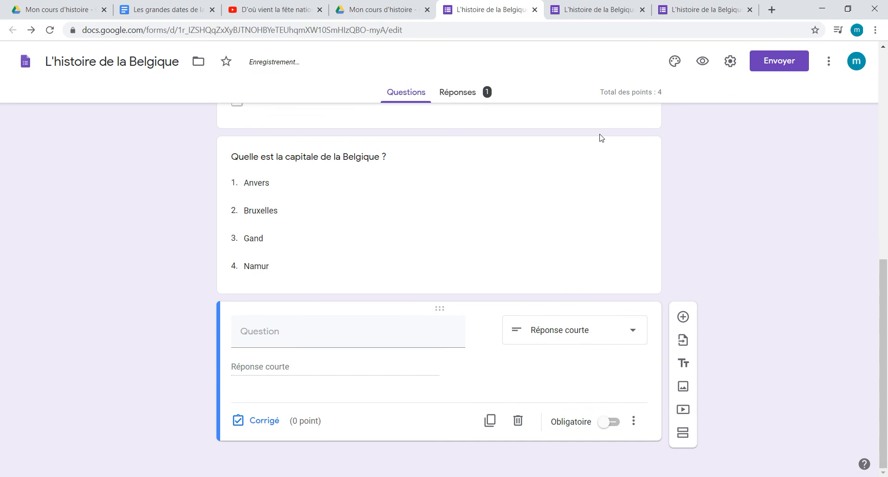
click(380, 332)
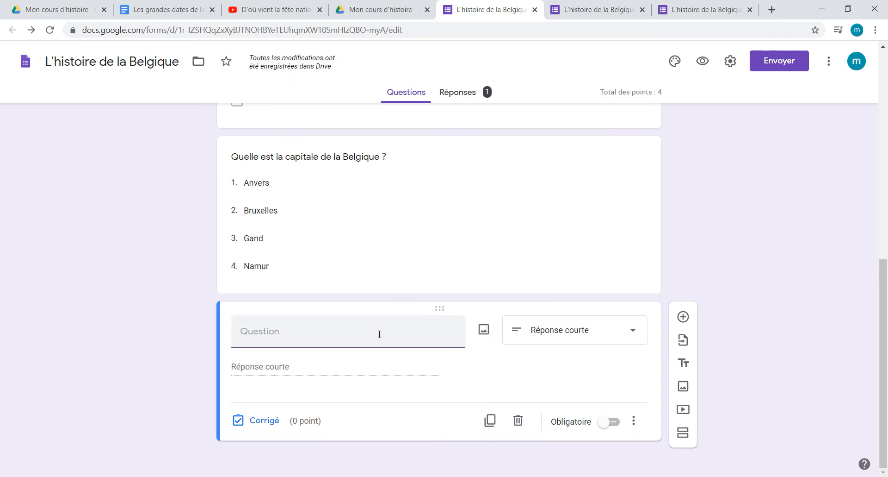
text(Ecris le nom de la)
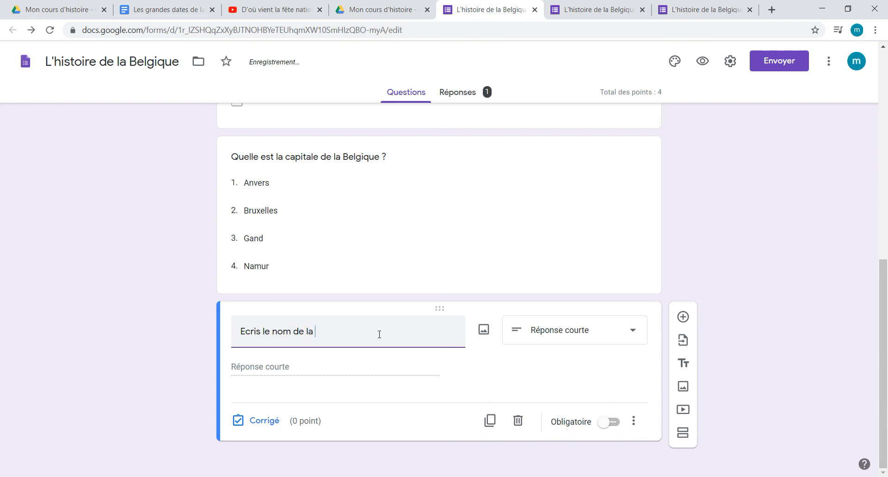
text( capitale de )
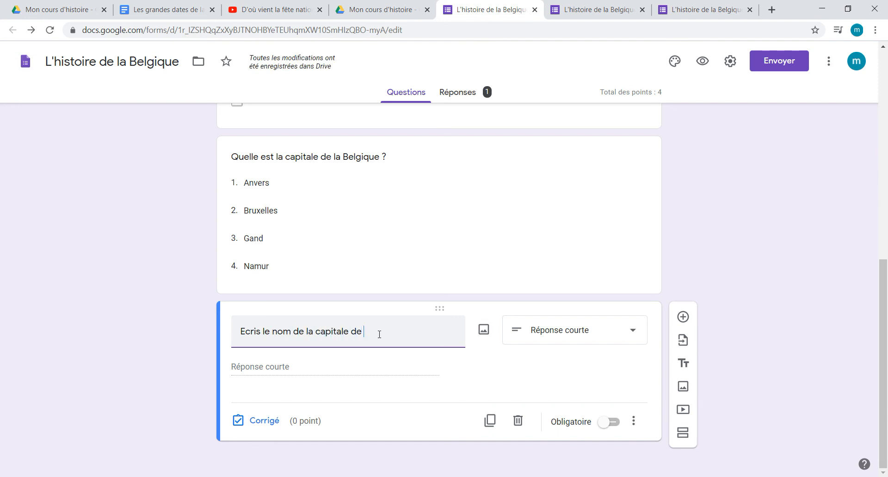
text(la Belgique)
Step: Set the answer key of the short-answer capital question to "Bruxelles" and make it worth 1 point
click(264, 420)
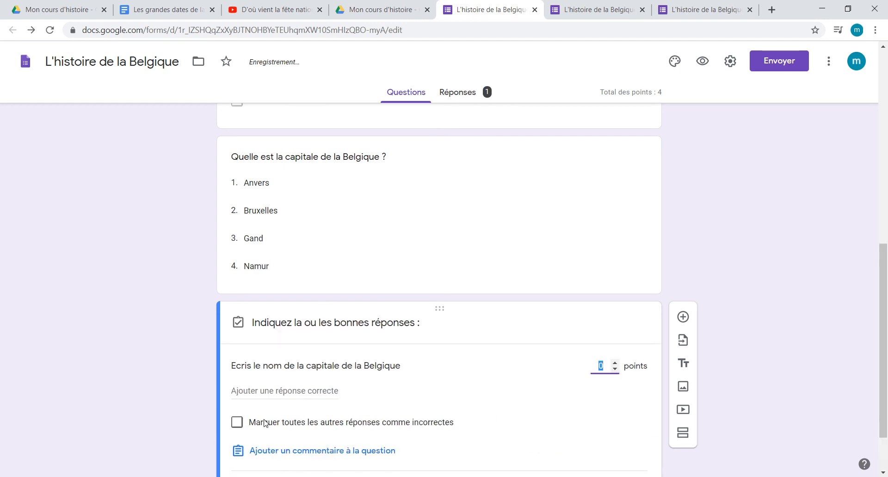
click(301, 323)
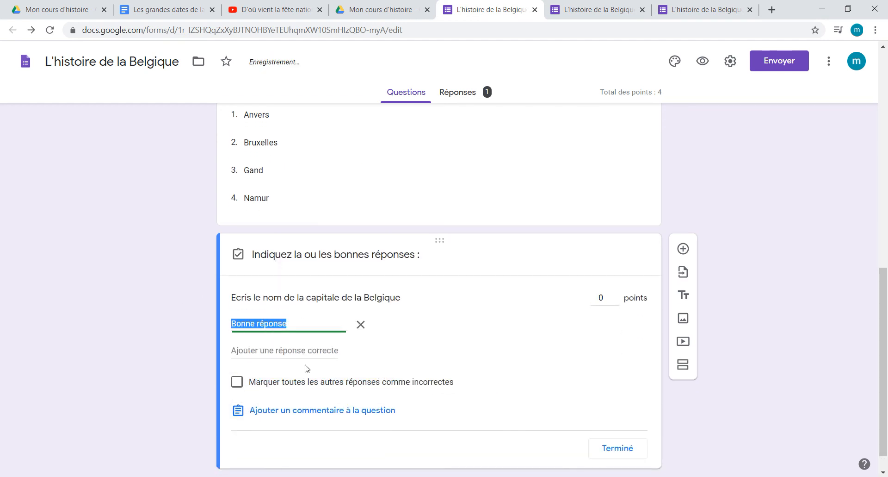
text(Brux)
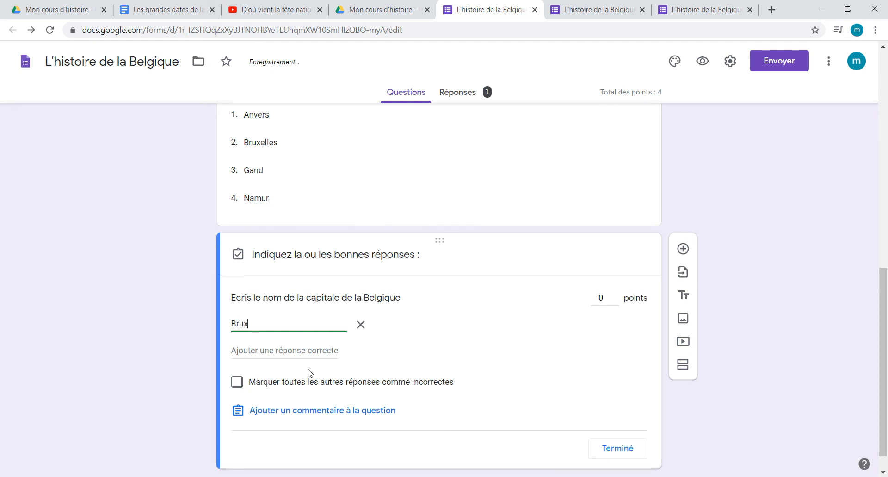
text(elles)
click(615, 295)
click(618, 448)
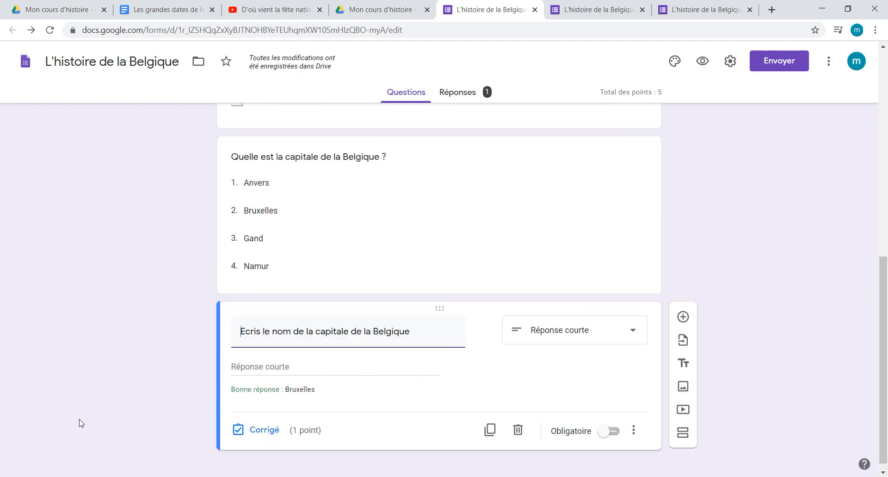
Step: Add "Brussels" as a second accepted answer in the short-answer capital question's answer key
scroll(157, 416, down, 1)
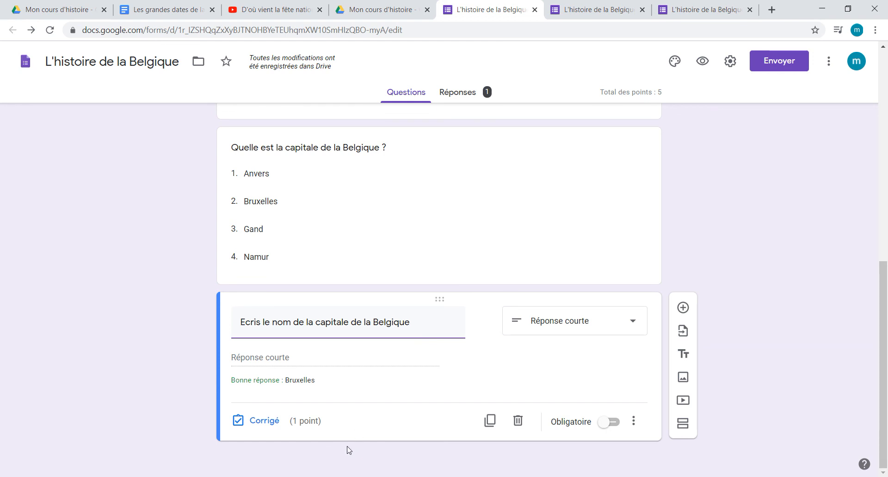
click(344, 377)
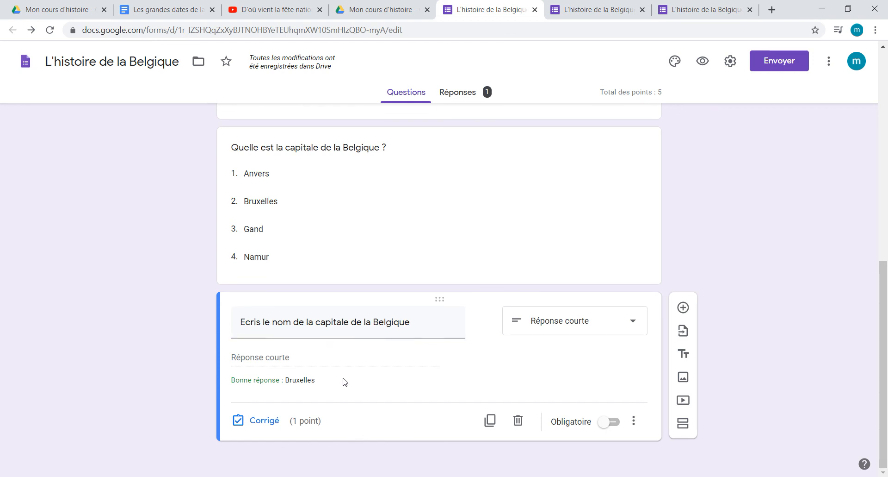
click(270, 421)
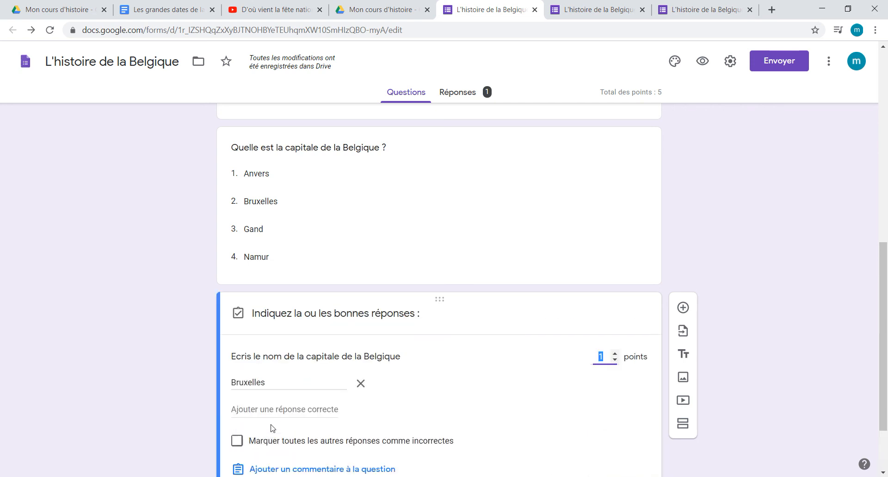
click(279, 407)
text(Br)
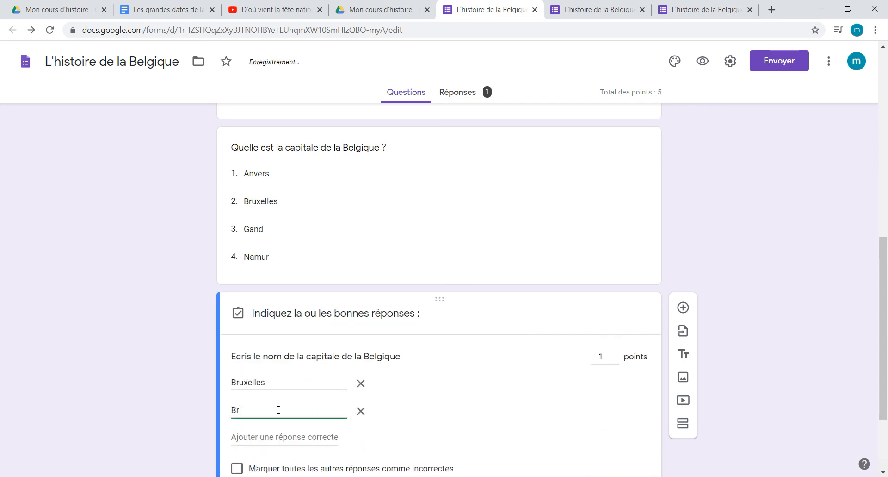
text(ussels)
scroll(167, 407, down, 2)
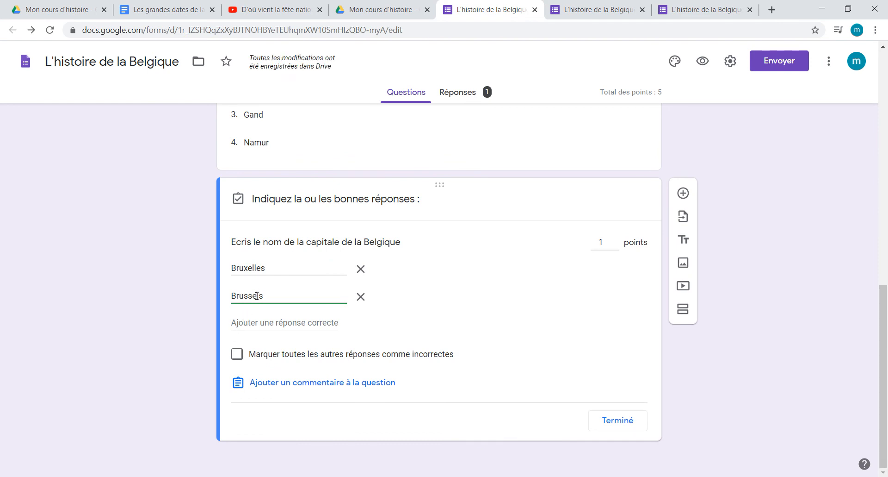
click(620, 425)
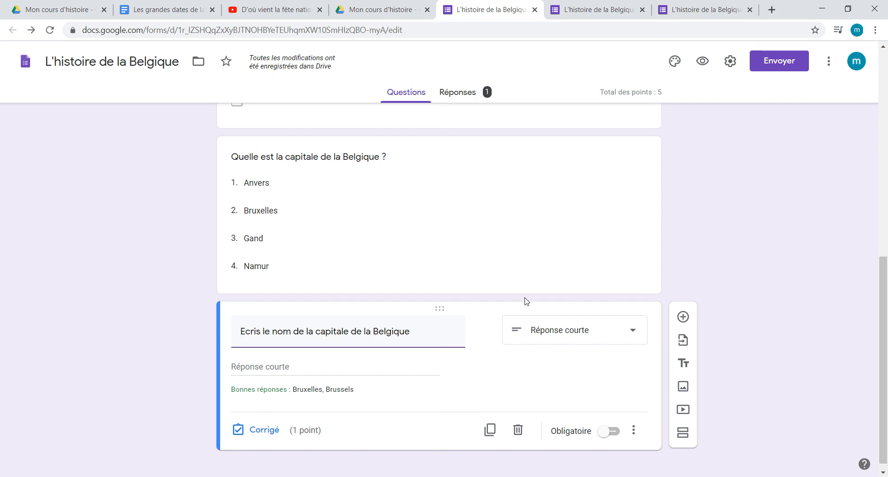
Step: Review the form's sending options: e-mail, link with the URL shortened (Raccourcir l'URL), and HTML embed code
click(772, 66)
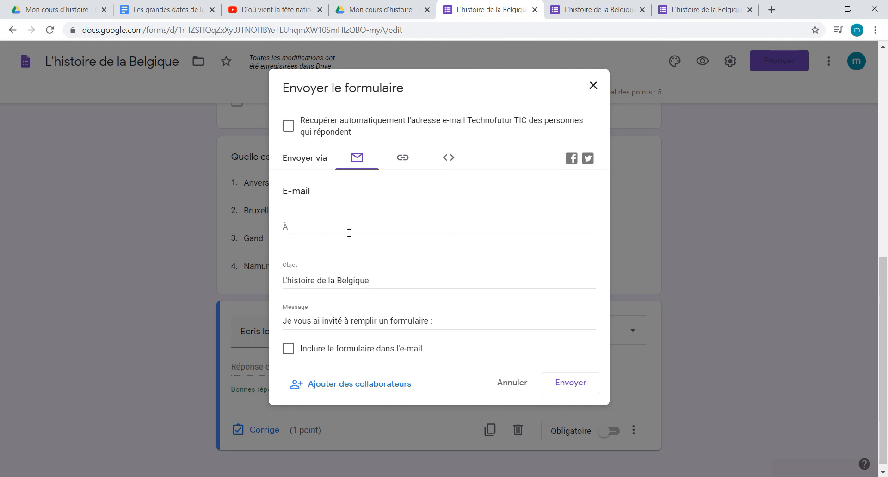
click(404, 163)
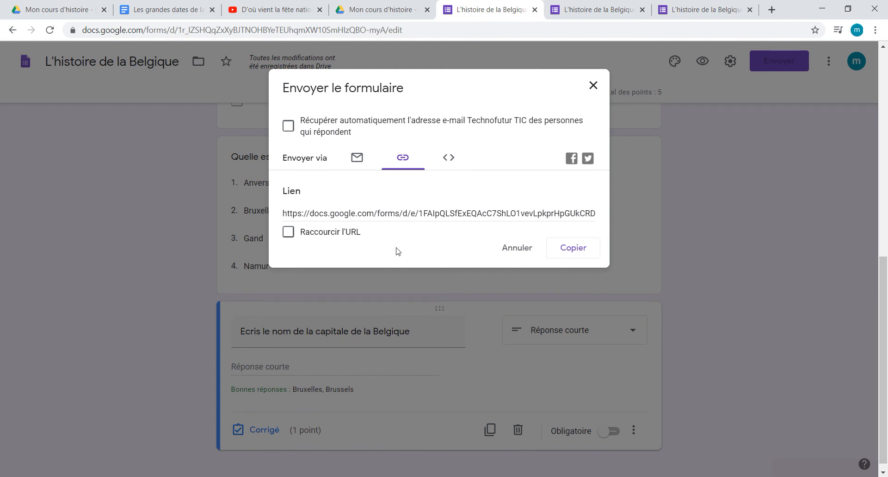
click(288, 232)
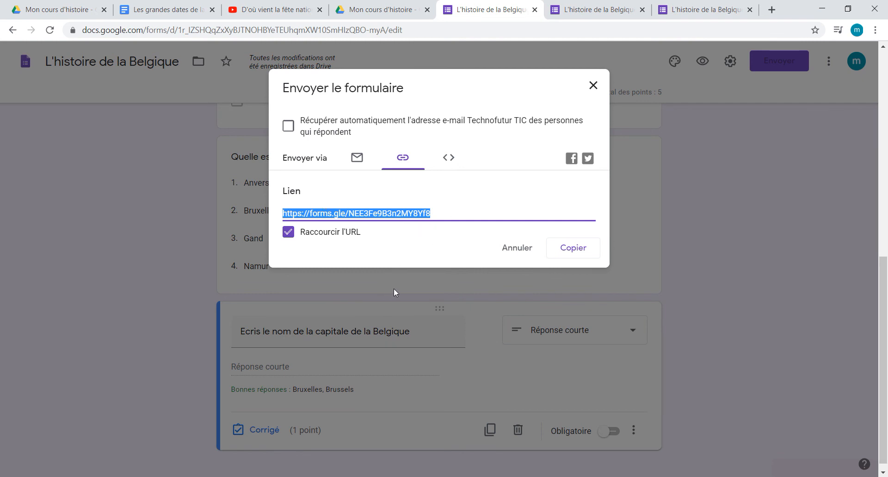
click(456, 163)
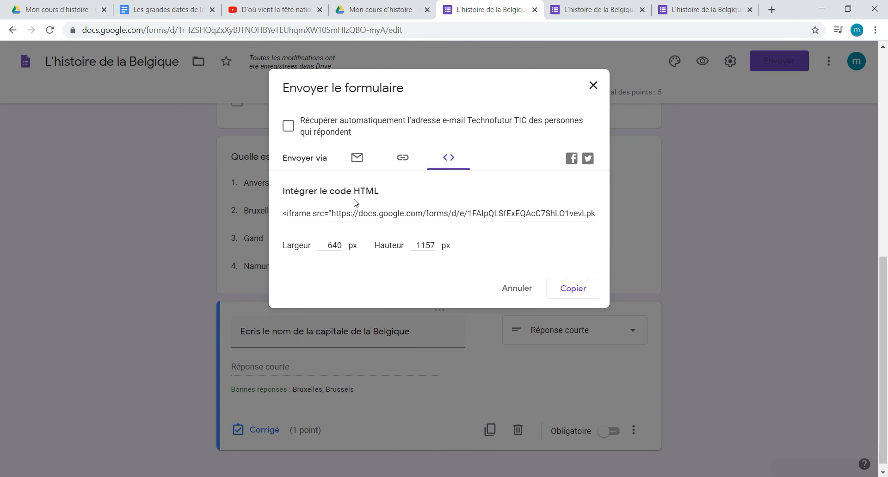